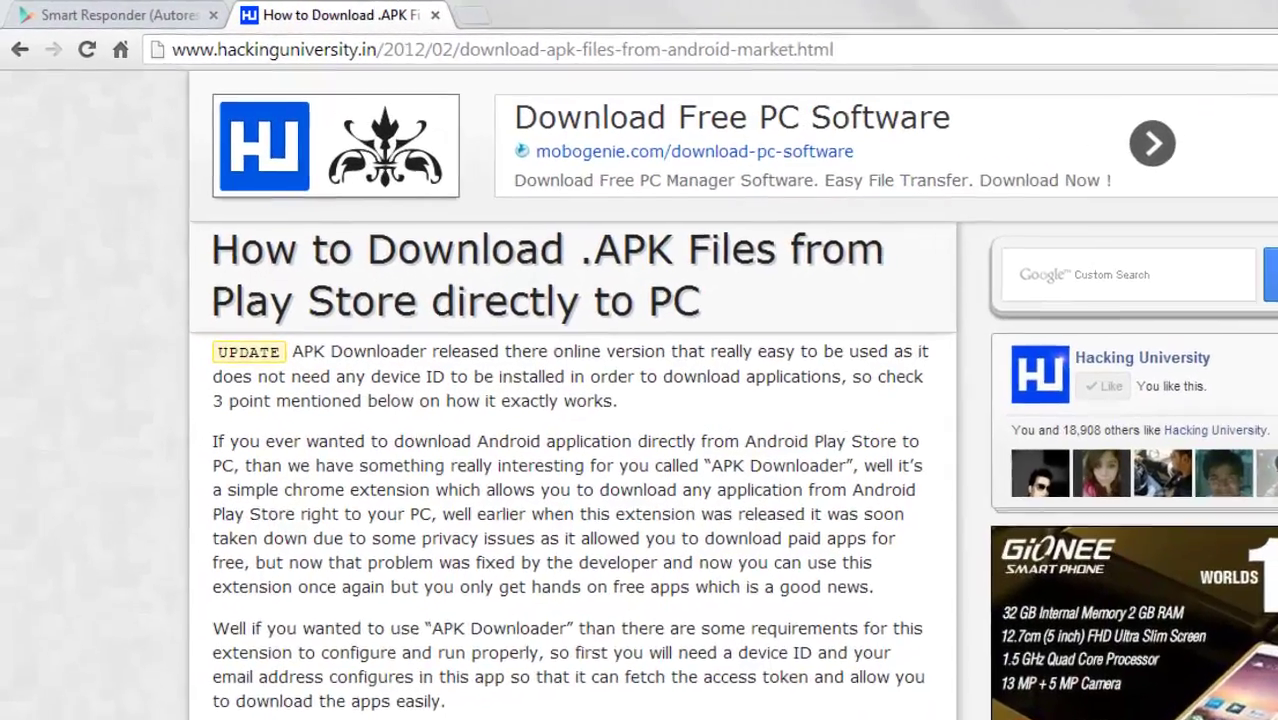
Scroll the APK article down to the '#1. Getting Android Device ID' heading.
scroll(640, 420, down, 3)
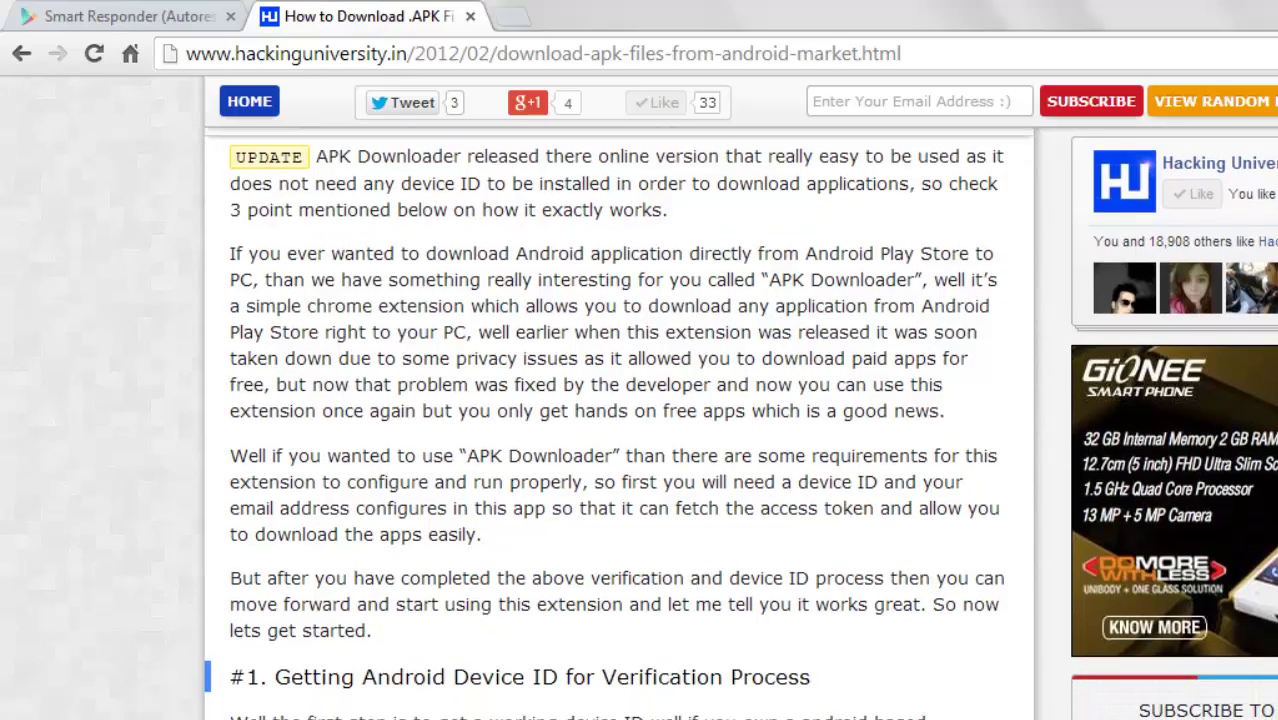
scroll(363, 207, down, 5)
scroll(363, 207, up, 7)
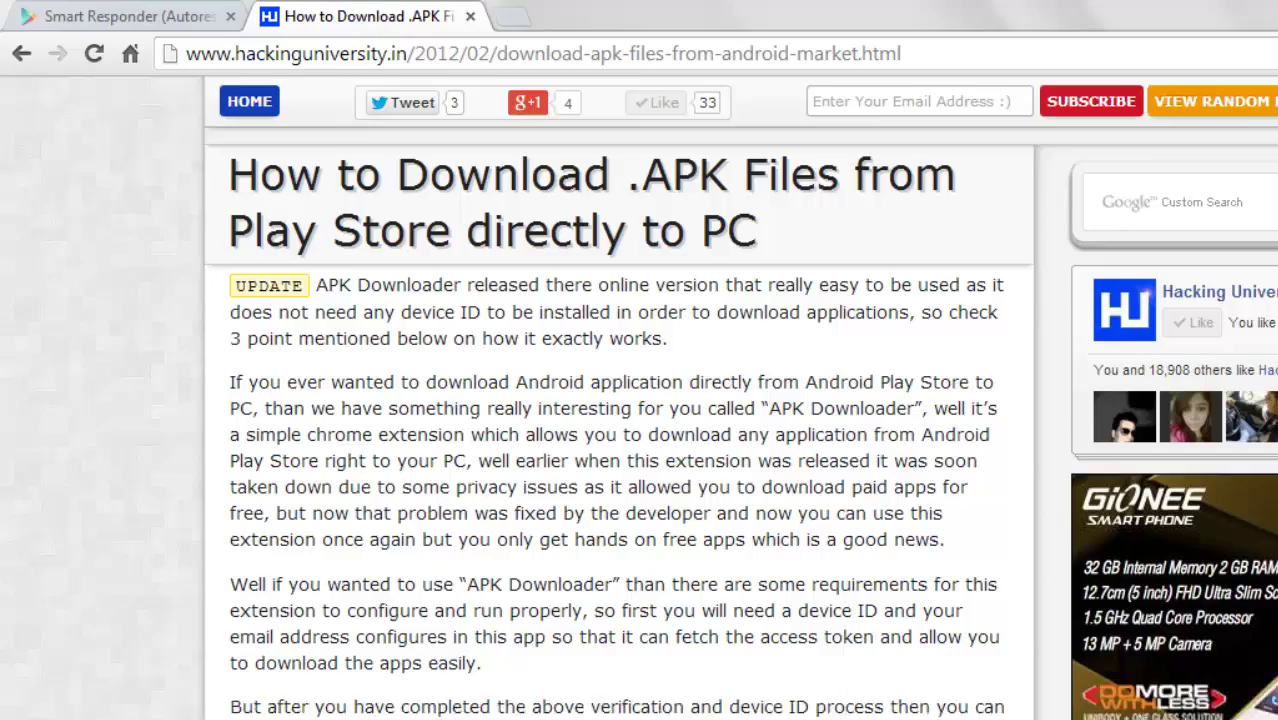
scroll(363, 207, down, 15)
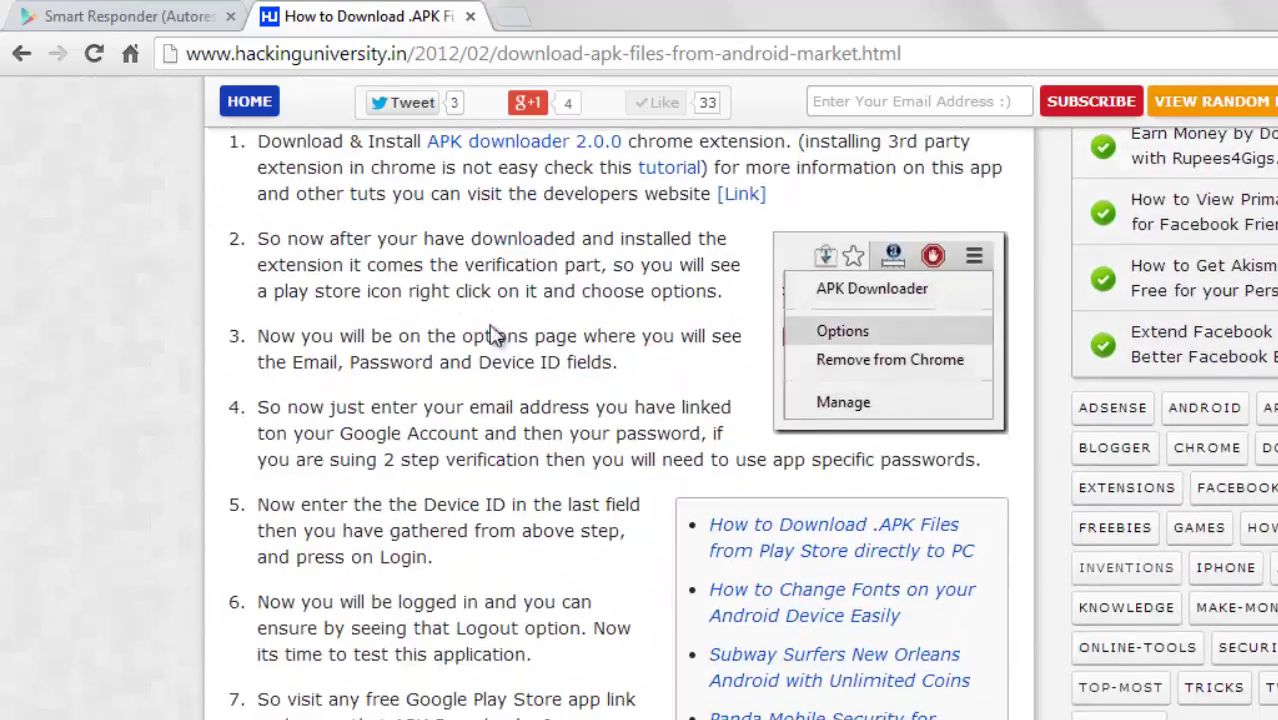
scroll(497, 400, up, 9)
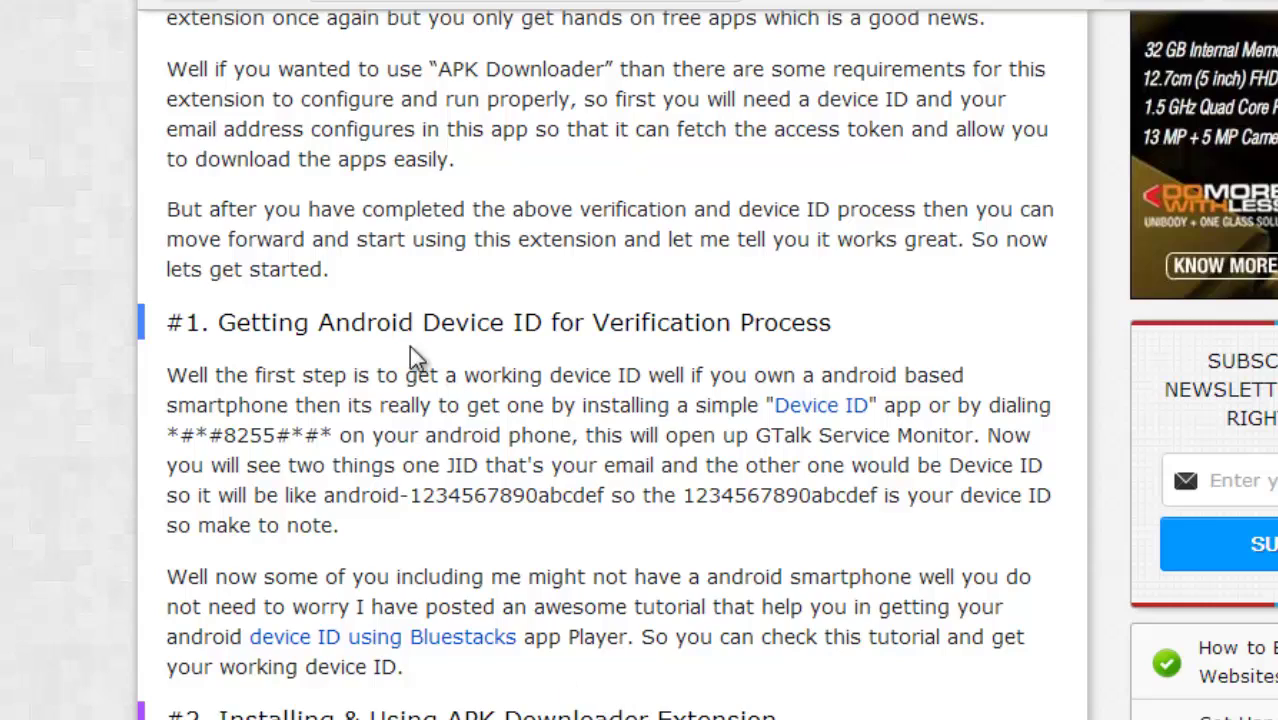
Highlight the '#1. Getting Android Device ID' heading and follow its 'device ID using Bluestacks' link.
drag(422, 330, 538, 306)
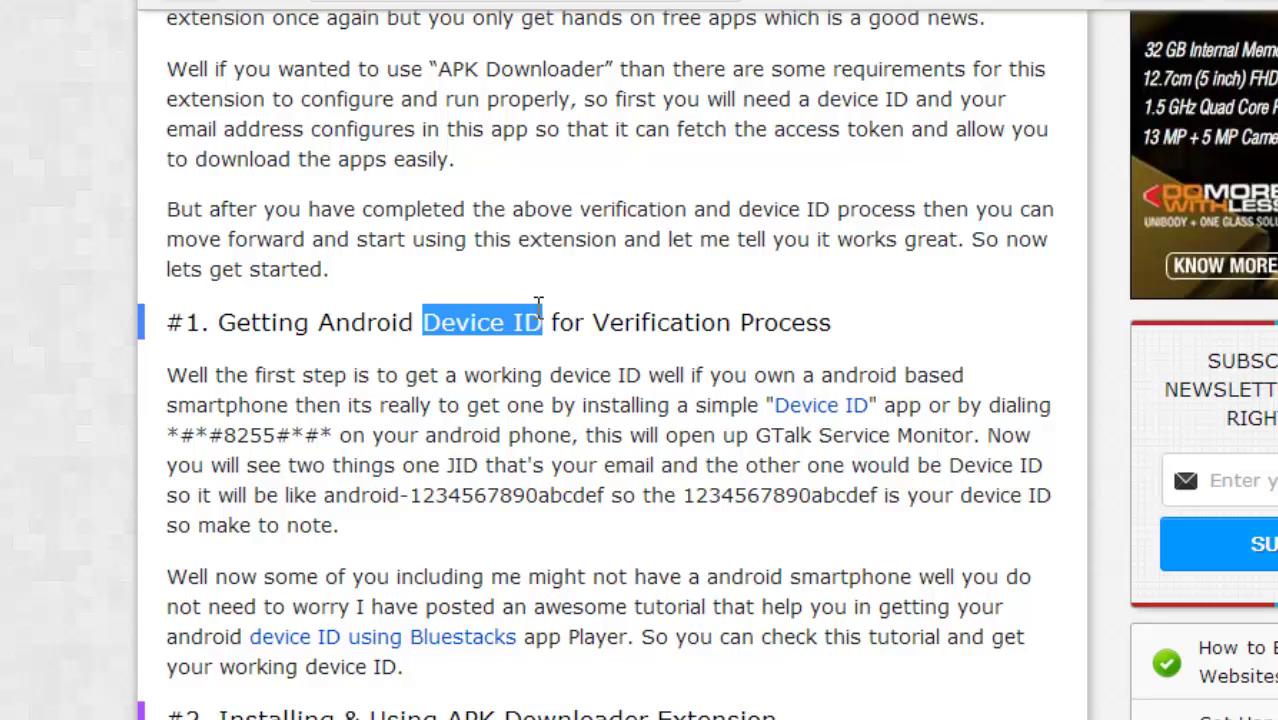
click(537, 307)
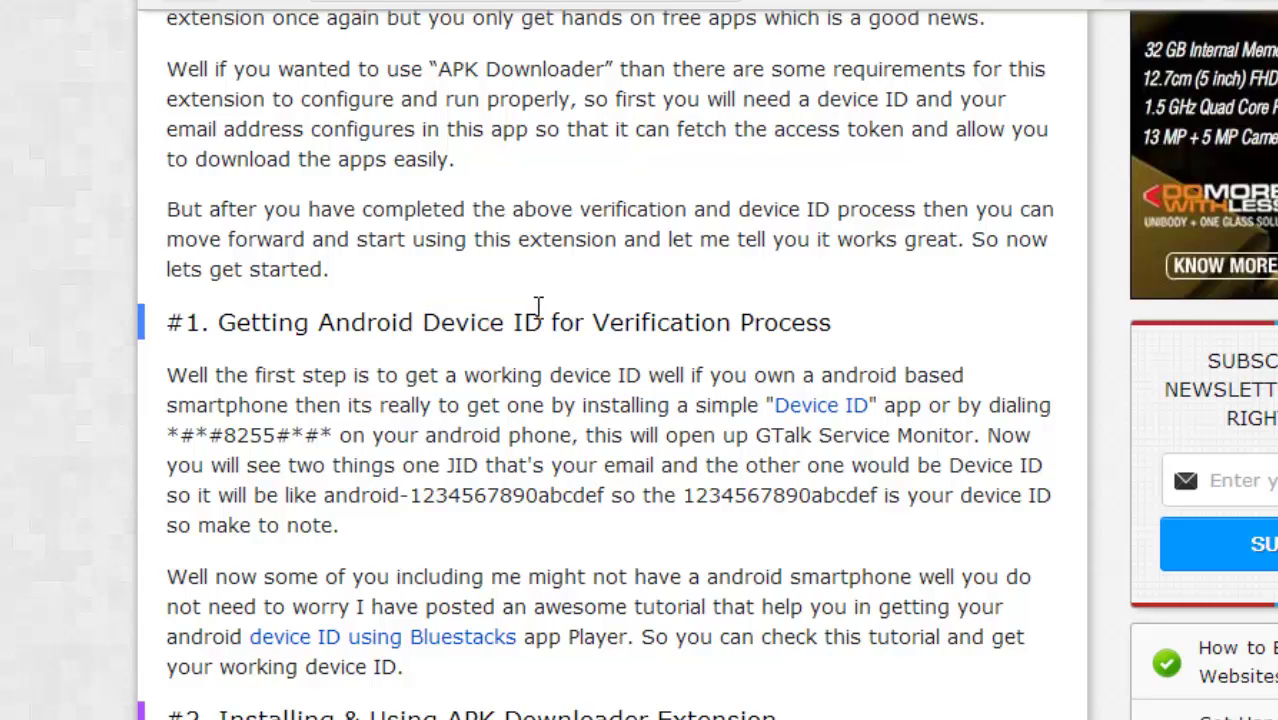
double_click(228, 322)
drag(452, 316, 844, 322)
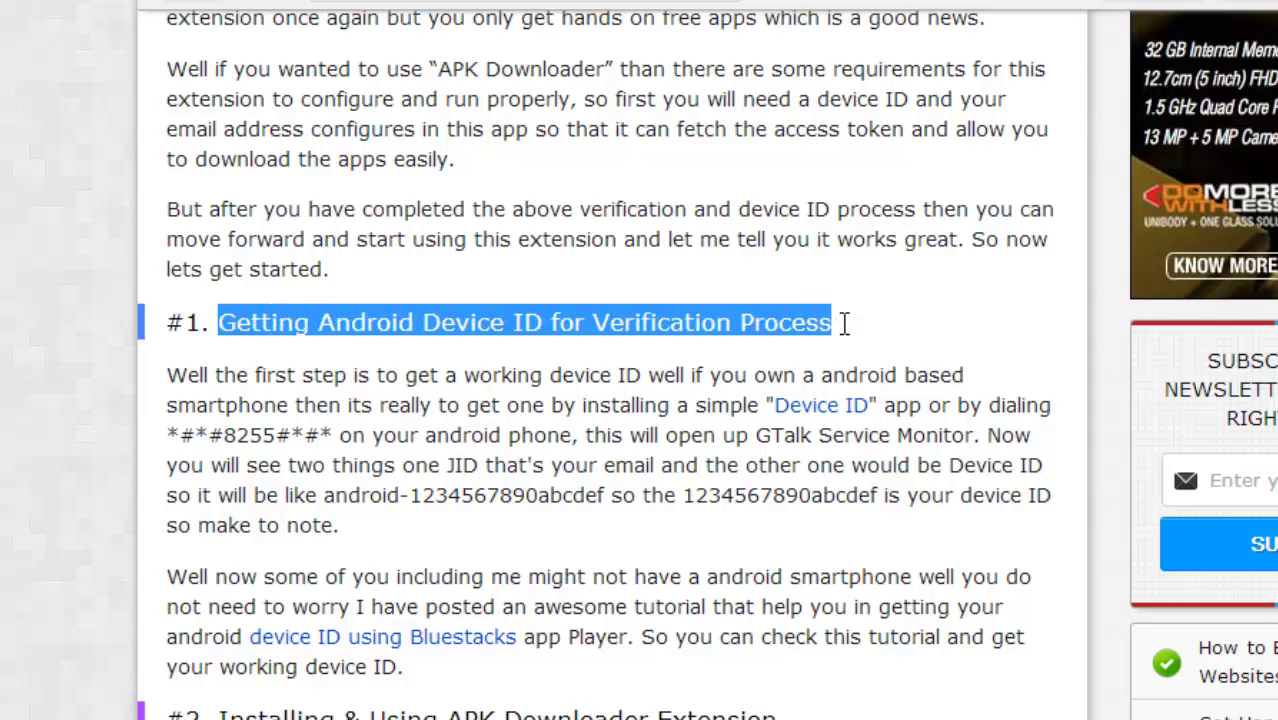
click(300, 352)
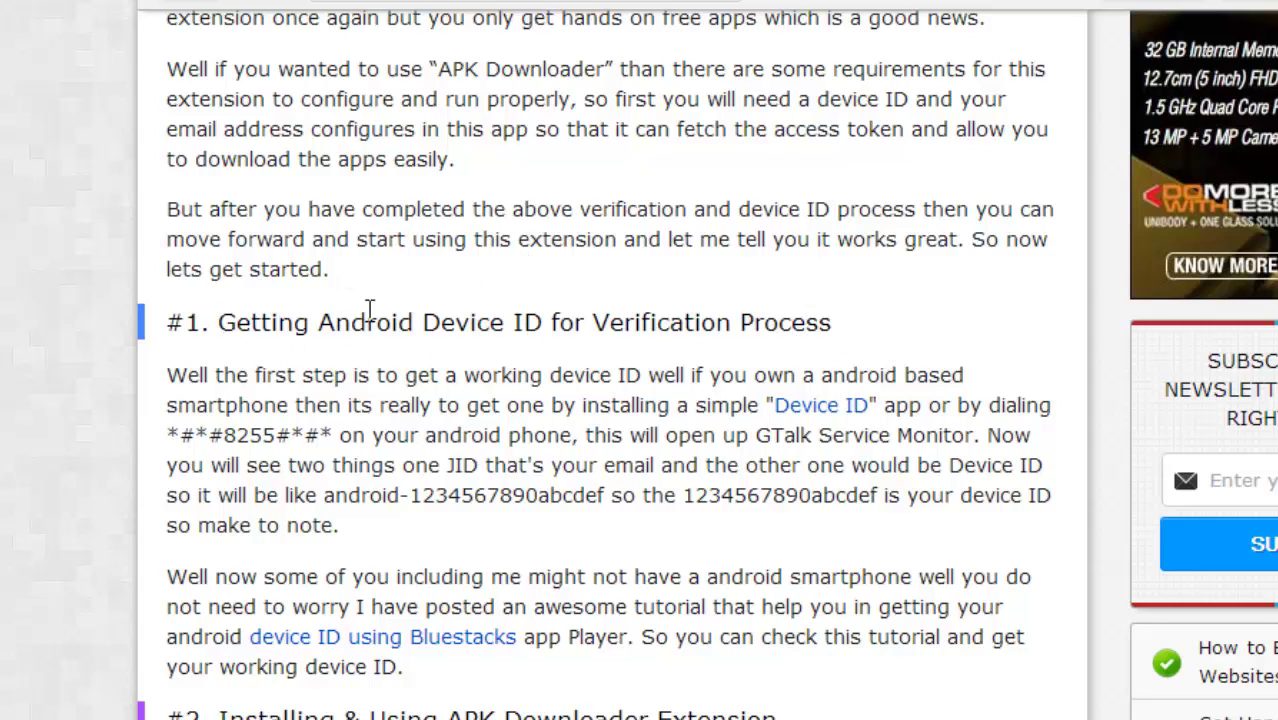
drag(208, 322, 367, 322)
drag(728, 313, 486, 322)
click(486, 322)
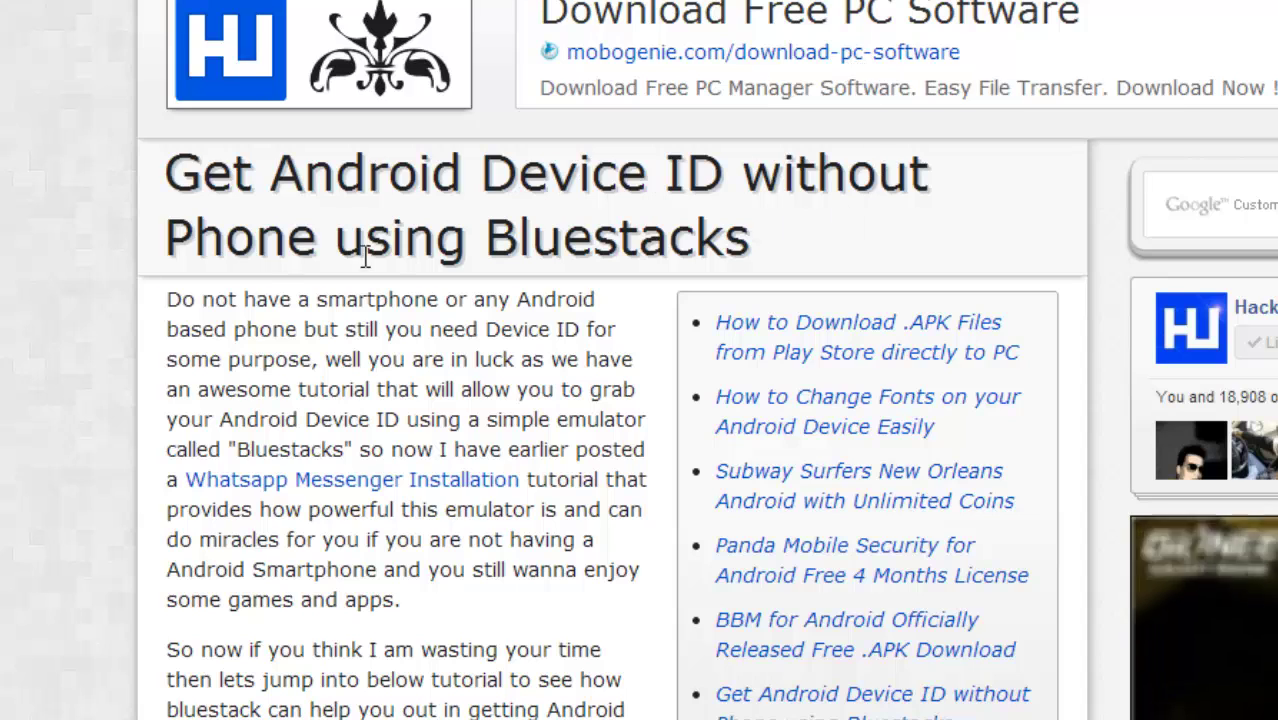
Highlight the Bluestacks post's title and skim through the post.
drag(490, 235, 760, 213)
click(743, 218)
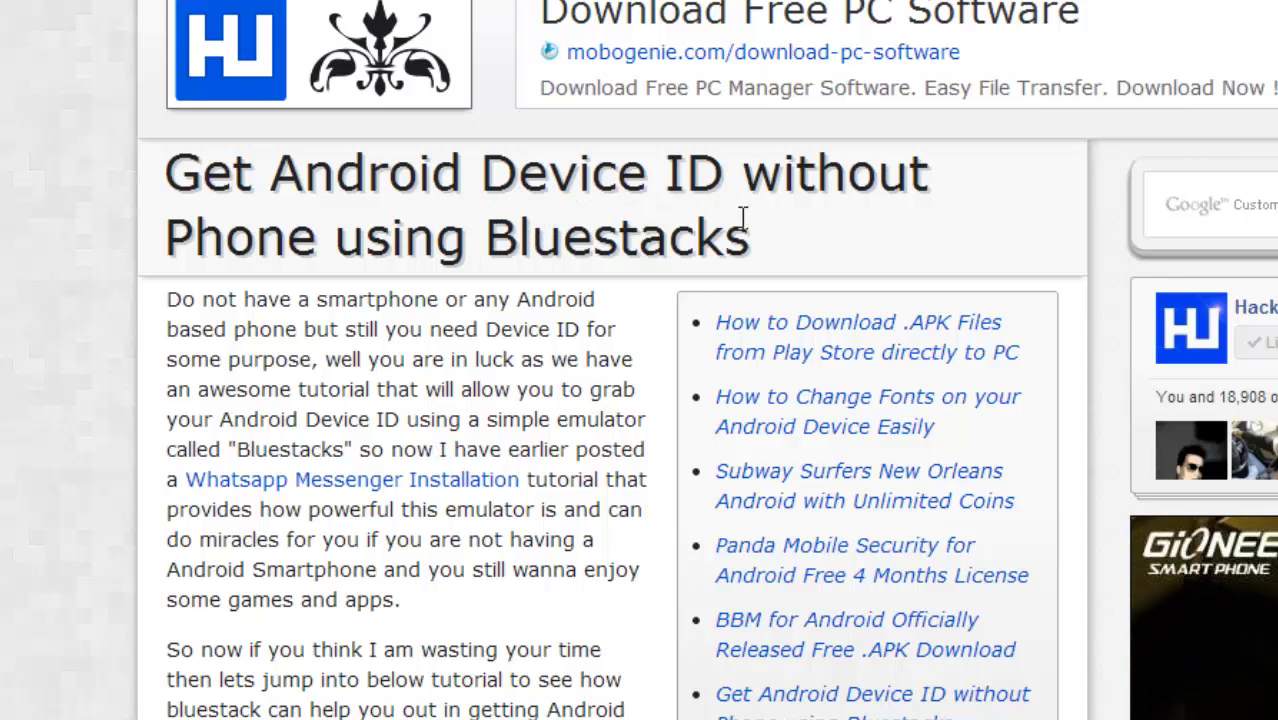
scroll(536, 114, down, 7)
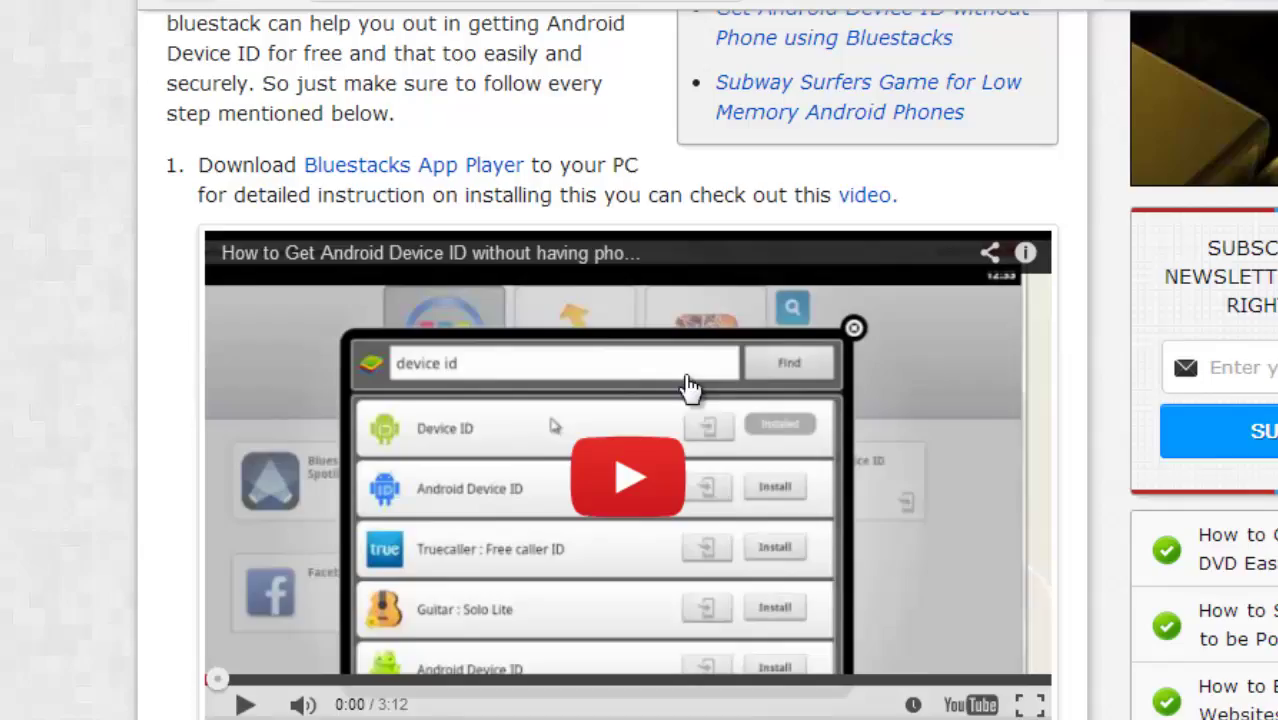
scroll(599, 365, down, 6)
scroll(605, 435, up, 12)
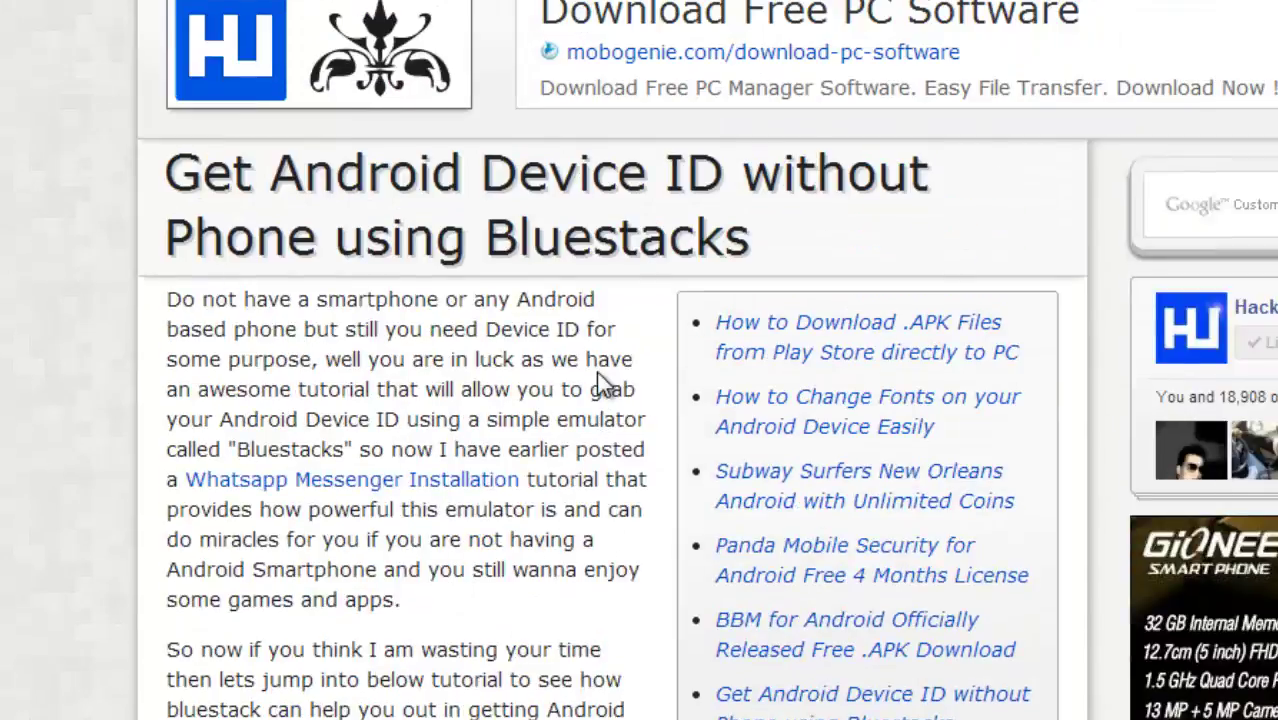
scroll(602, 383, down, 6)
scroll(599, 385, up, 6)
Back in the APK article, scroll to '#3. APK Downloader Online Version' and switch to Evozi's APK Downloader.
key(alt+Left)
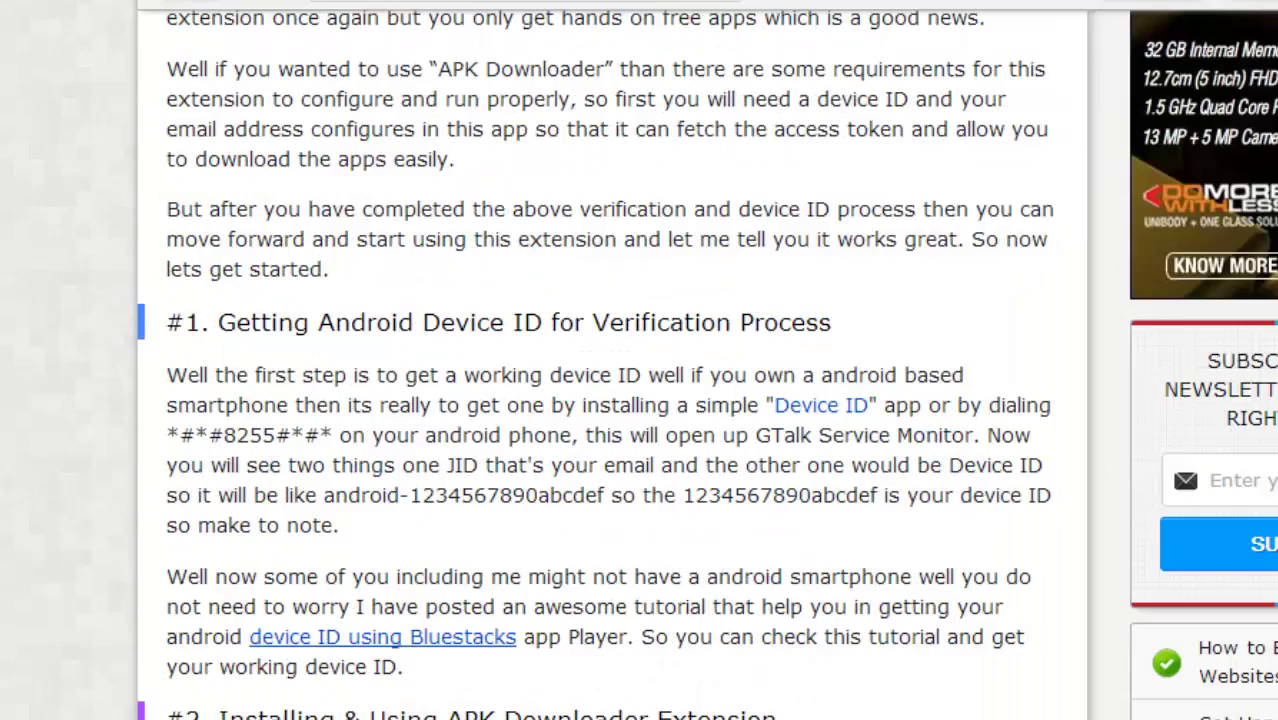
drag(317, 328, 573, 495)
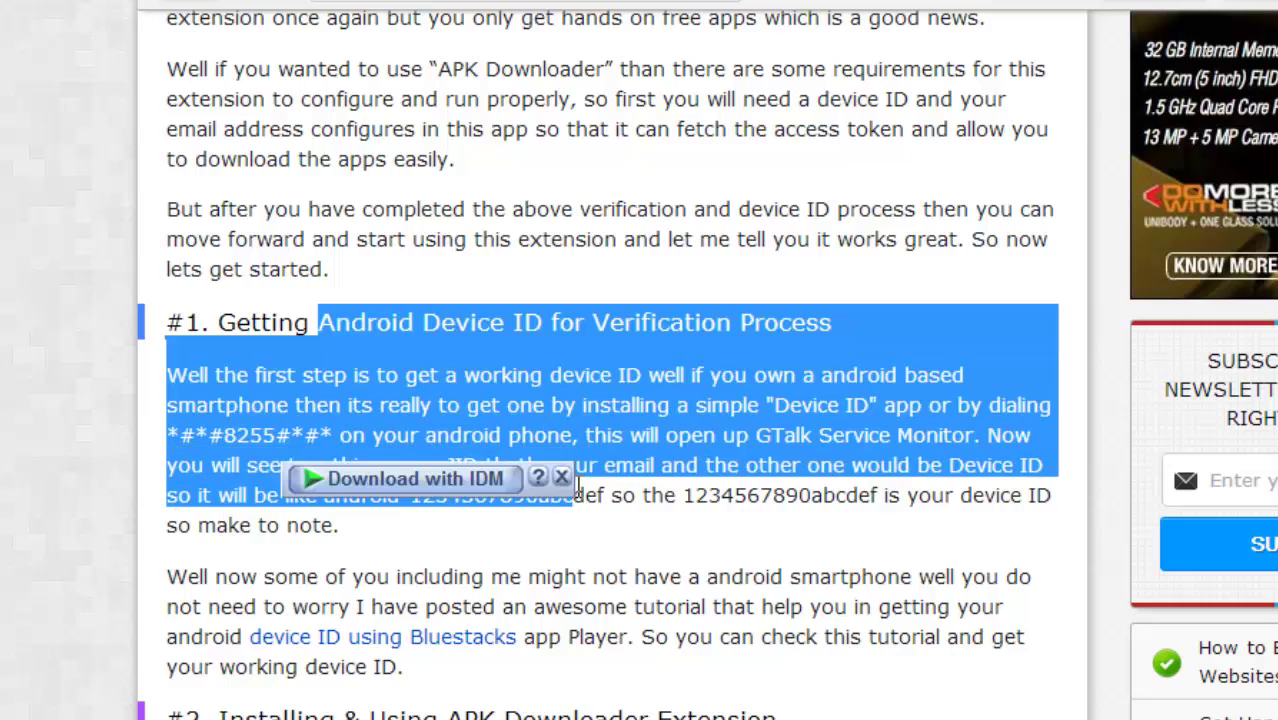
click(964, 514)
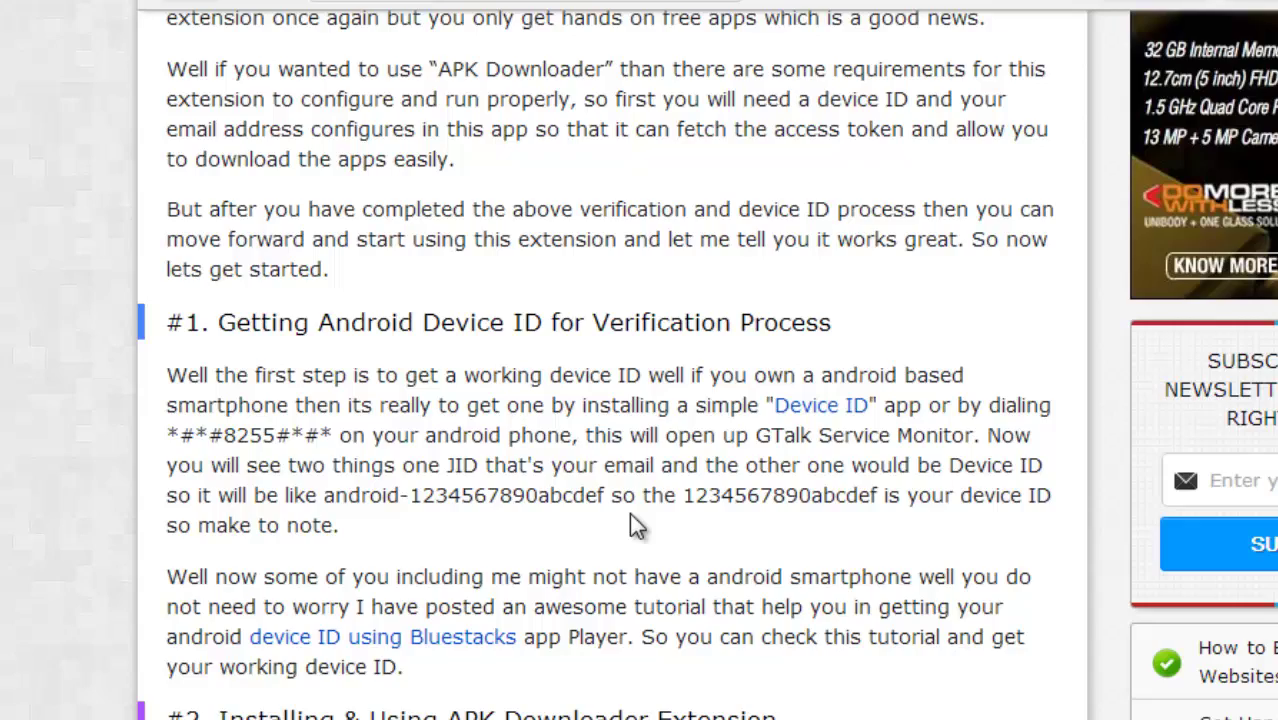
scroll(651, 470, down, 7)
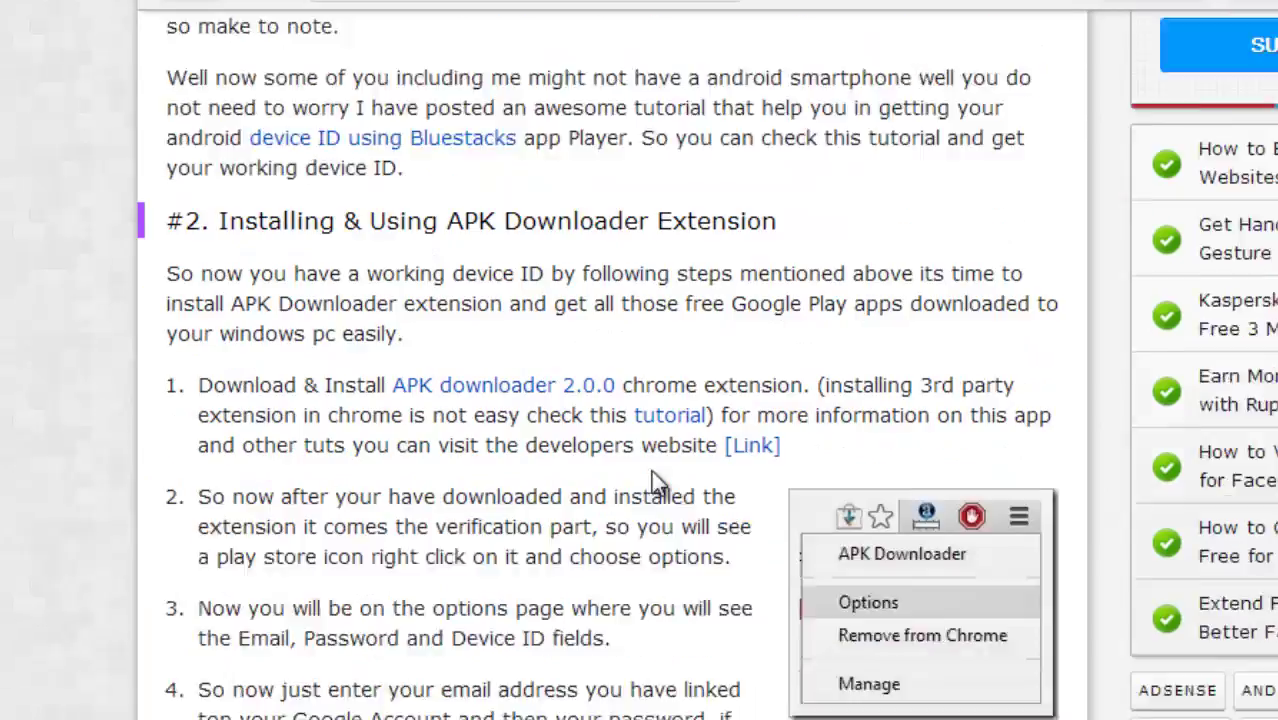
scroll(651, 472, down, 9)
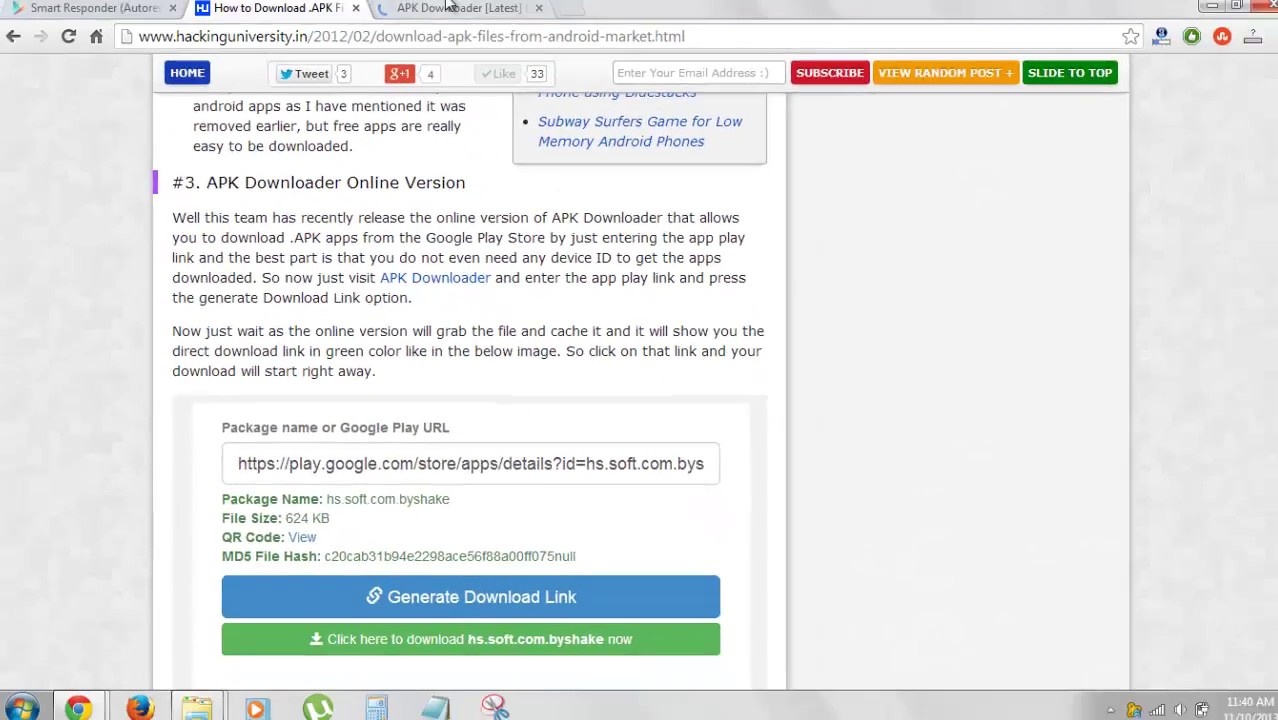
click(449, 7)
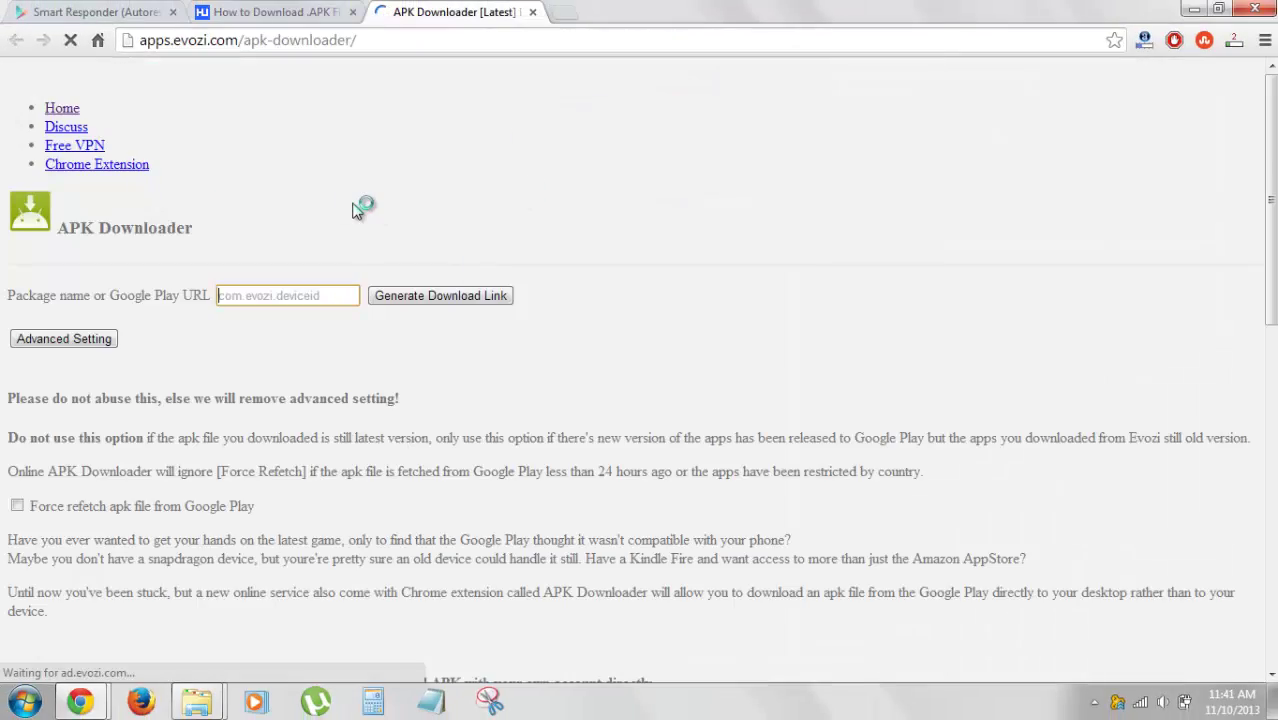
scroll(354, 203, down, 6)
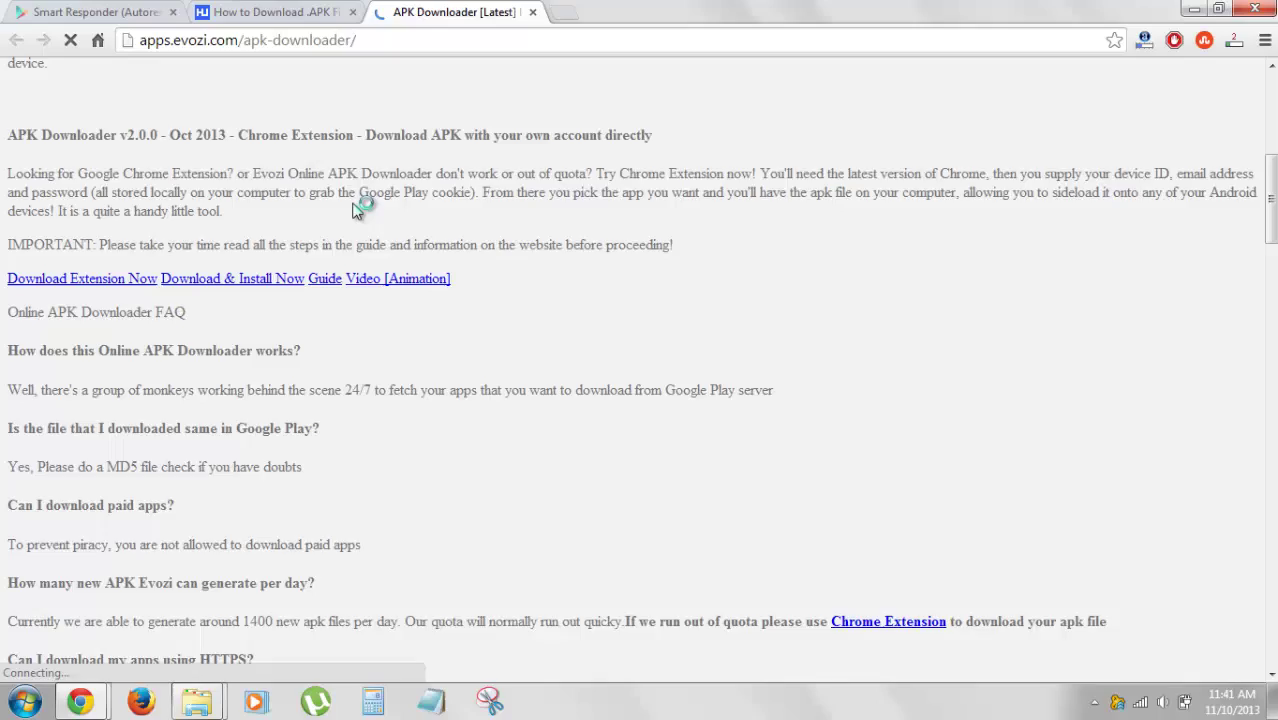
scroll(268, 199, up, 6)
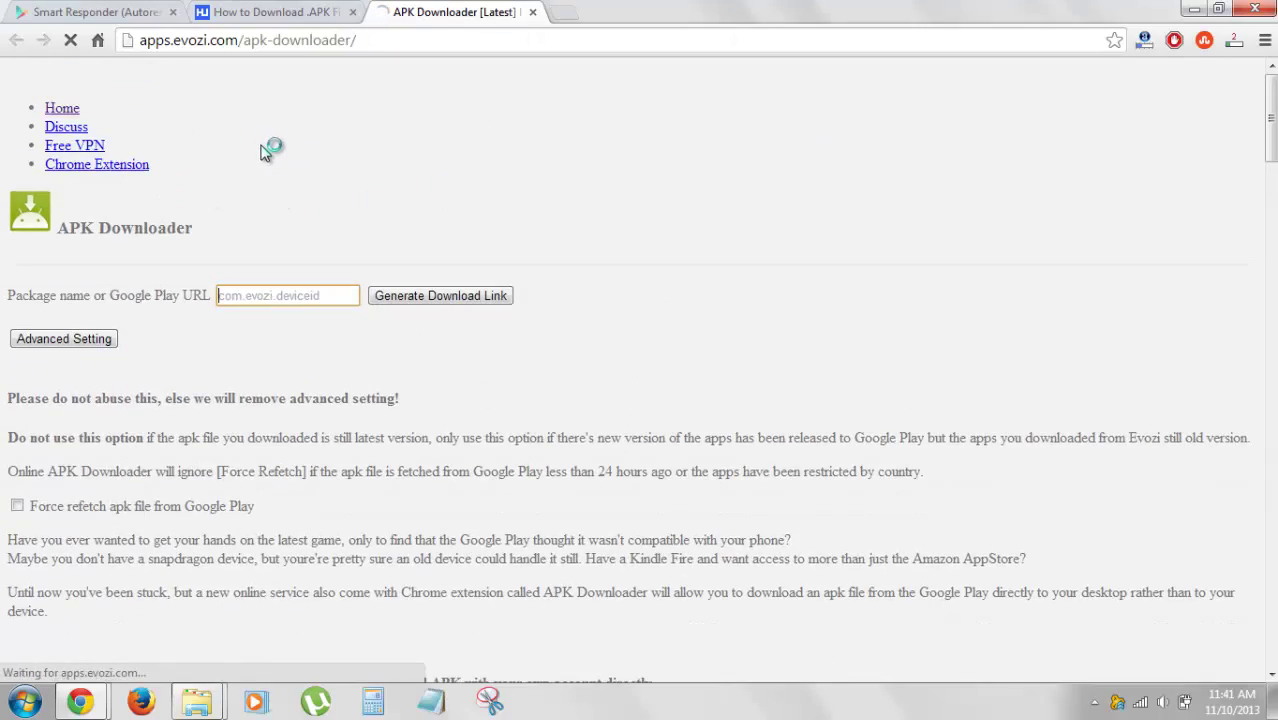
scroll(270, 148, down, 14)
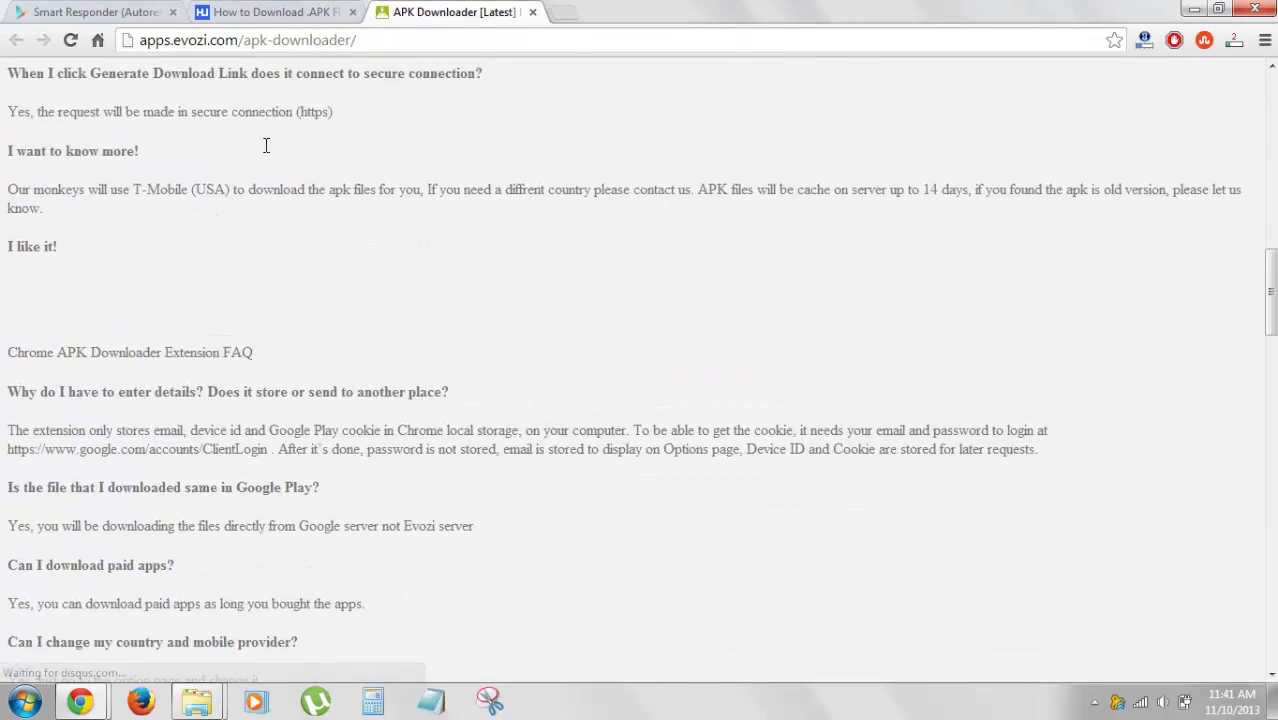
scroll(267, 150, up, 8)
scroll(267, 150, up, 6)
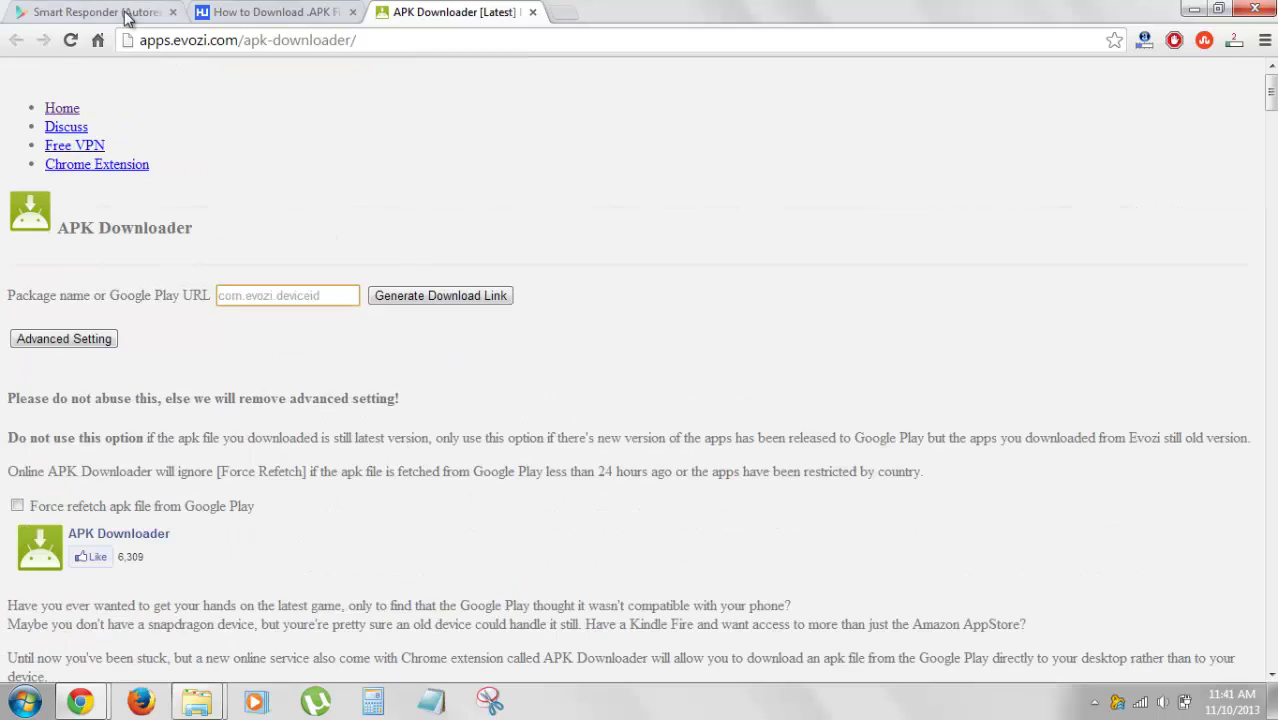
click(72, 40)
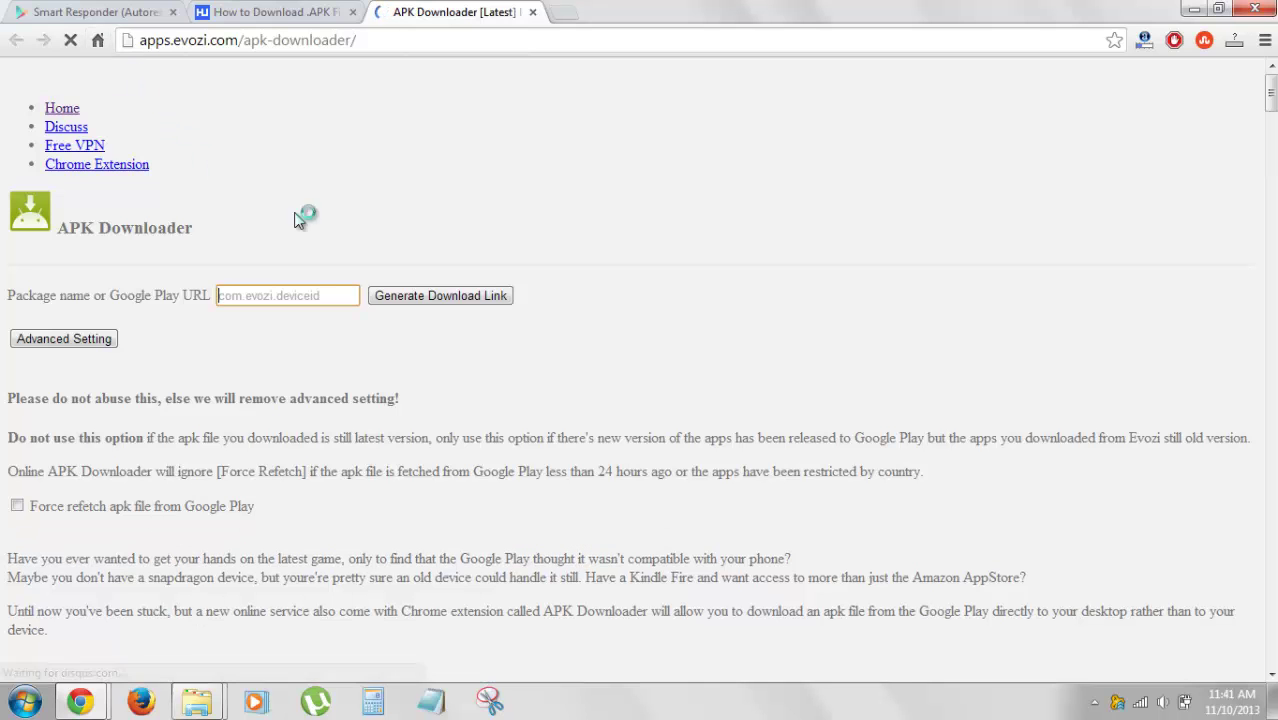
scroll(251, 257, down, 4)
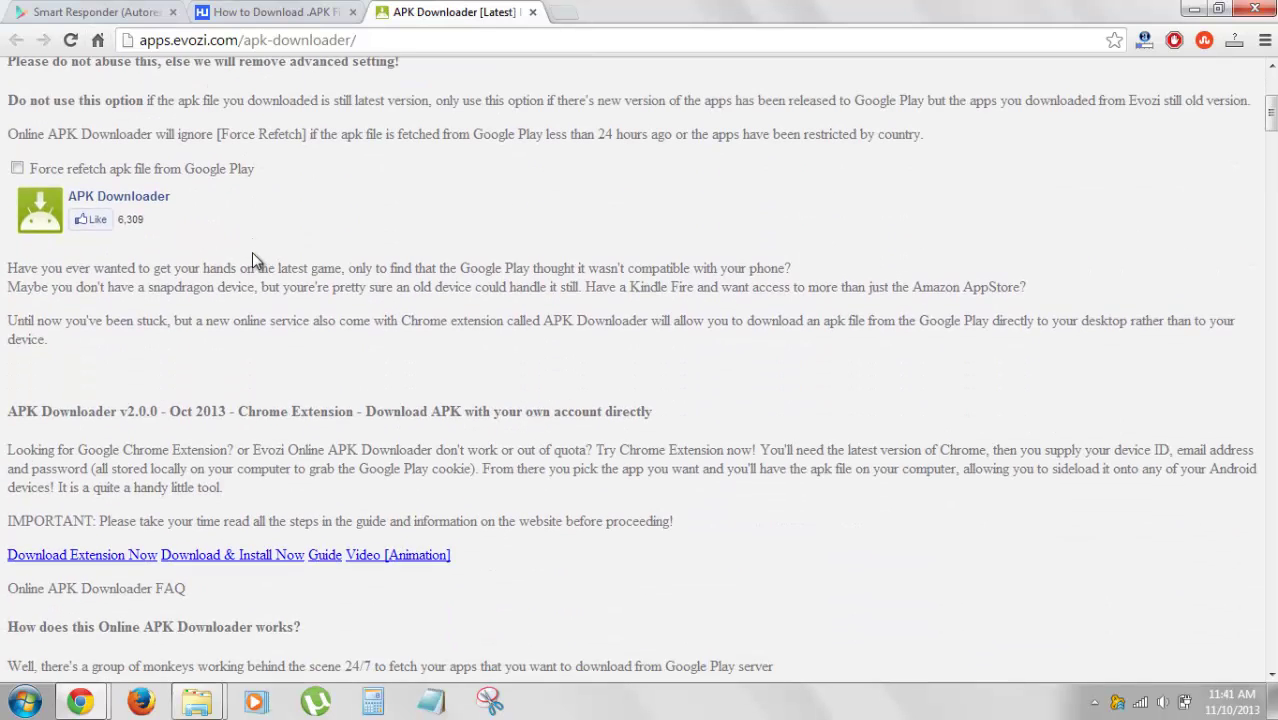
scroll(251, 257, up, 4)
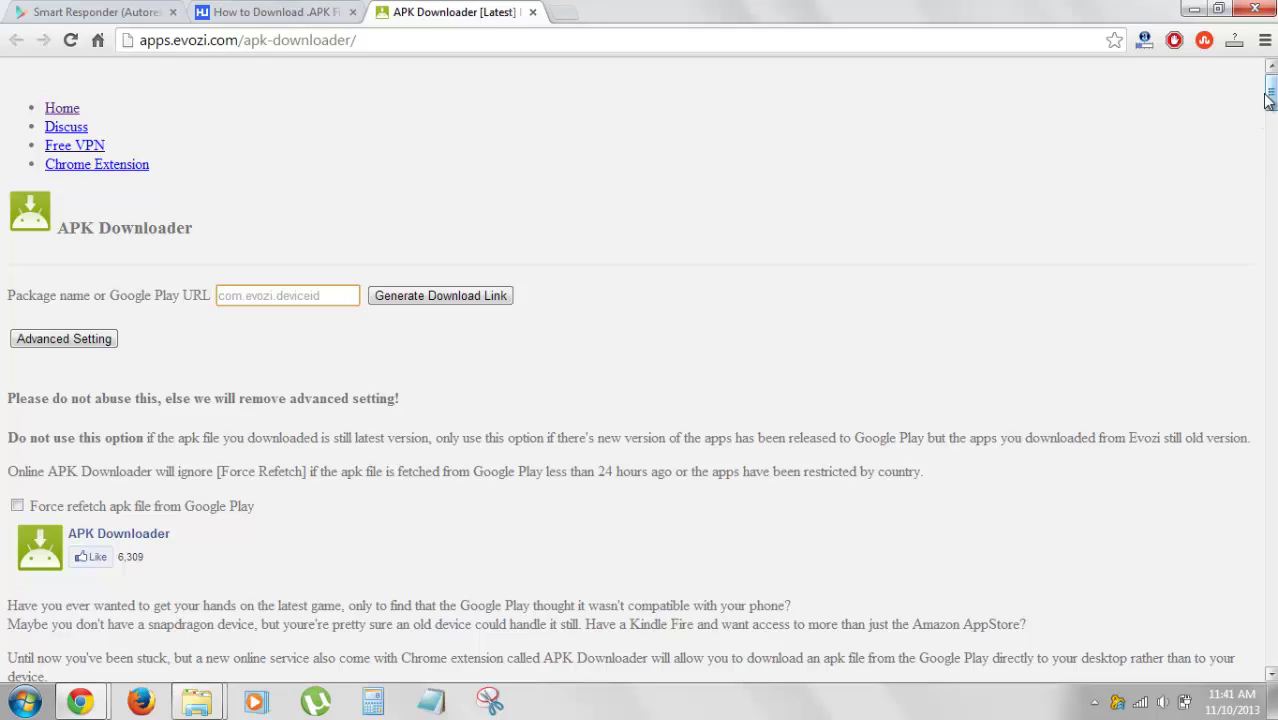
mouse_move(1268, 97)
mouse_down()
mouse_move(1250, 284)
mouse_move(1265, 85)
mouse_up()
Copy the Smart Responder Play Store address into the package field, deleting the wrongly pasted text.
click(125, 14)
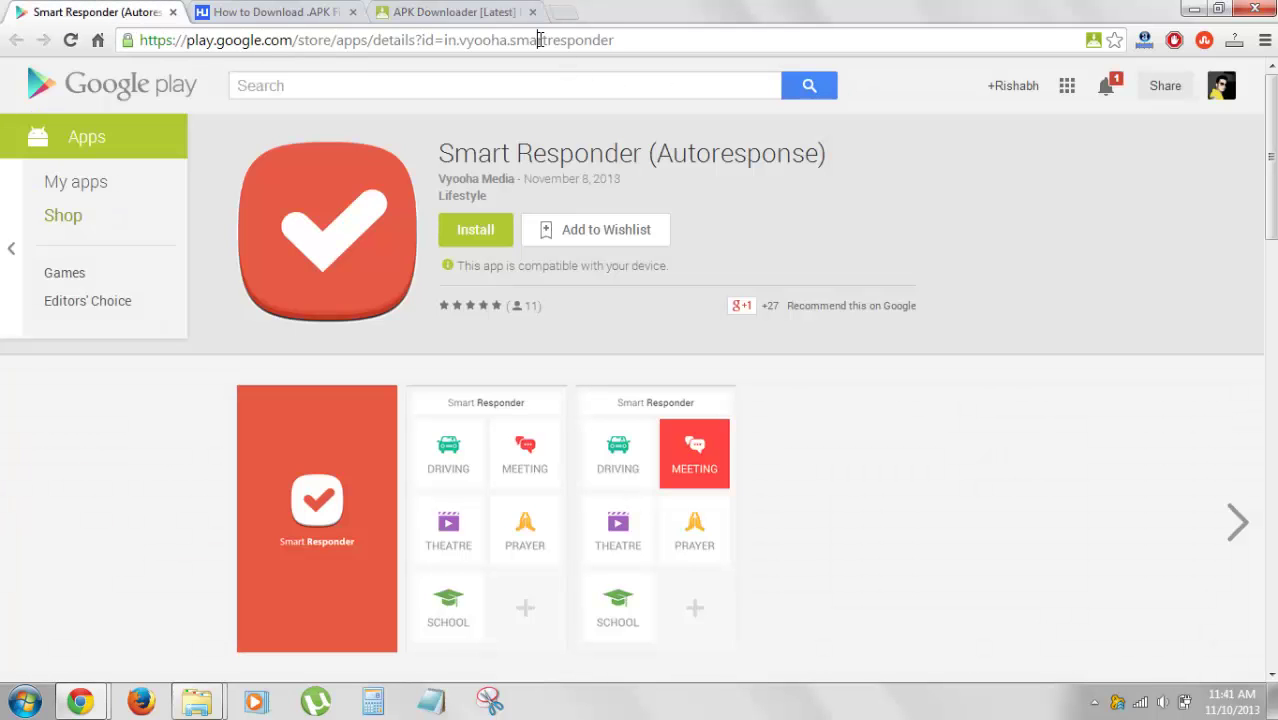
click(538, 40)
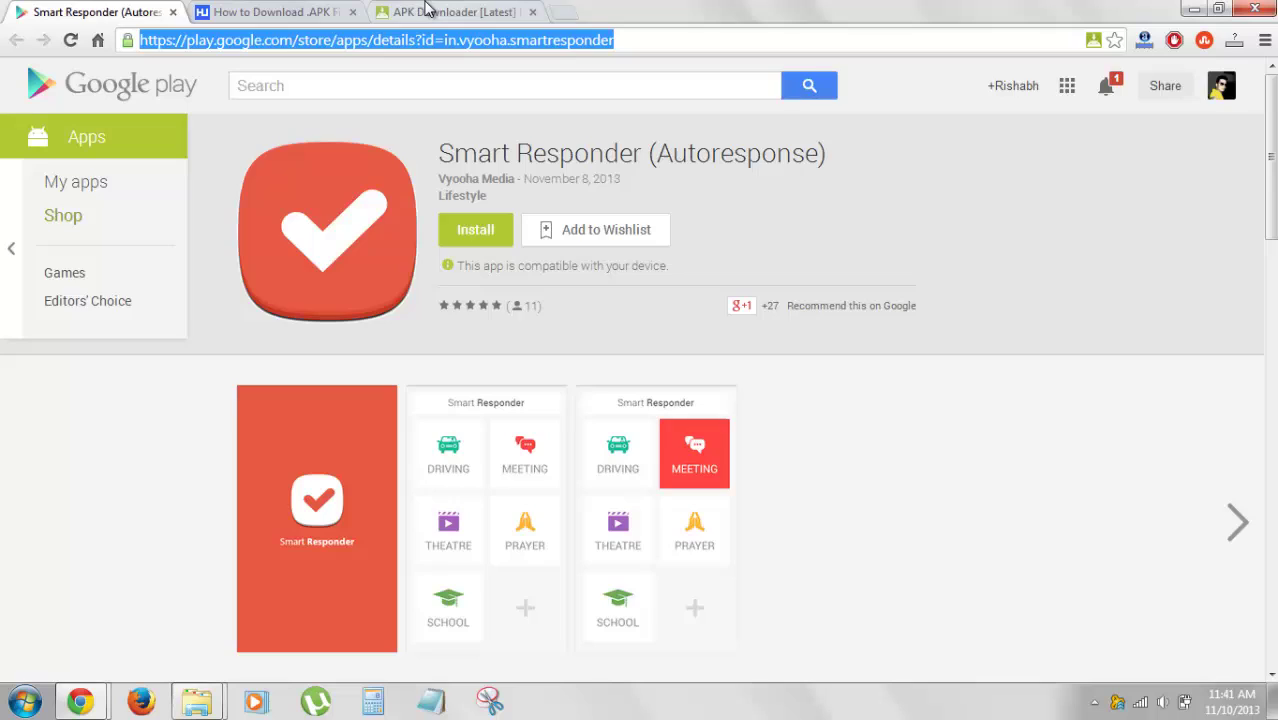
click(426, 9)
right_click(344, 298)
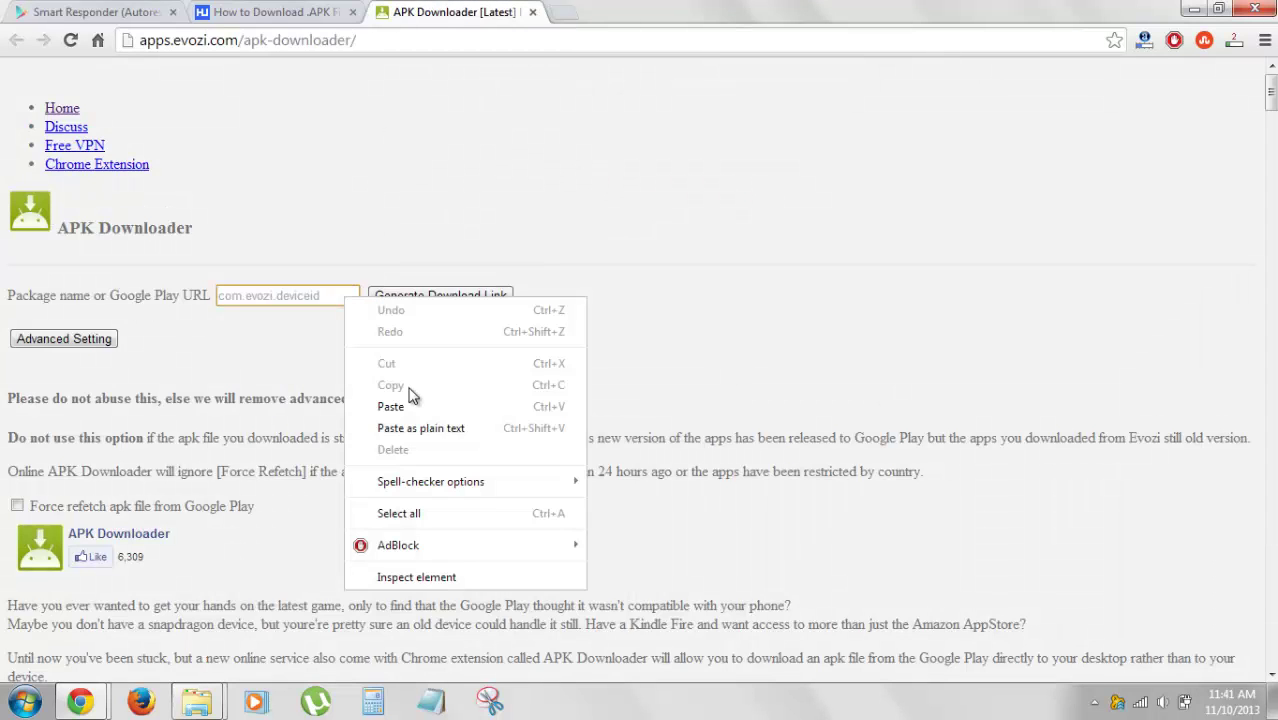
click(416, 405)
drag(268, 304, 169, 276)
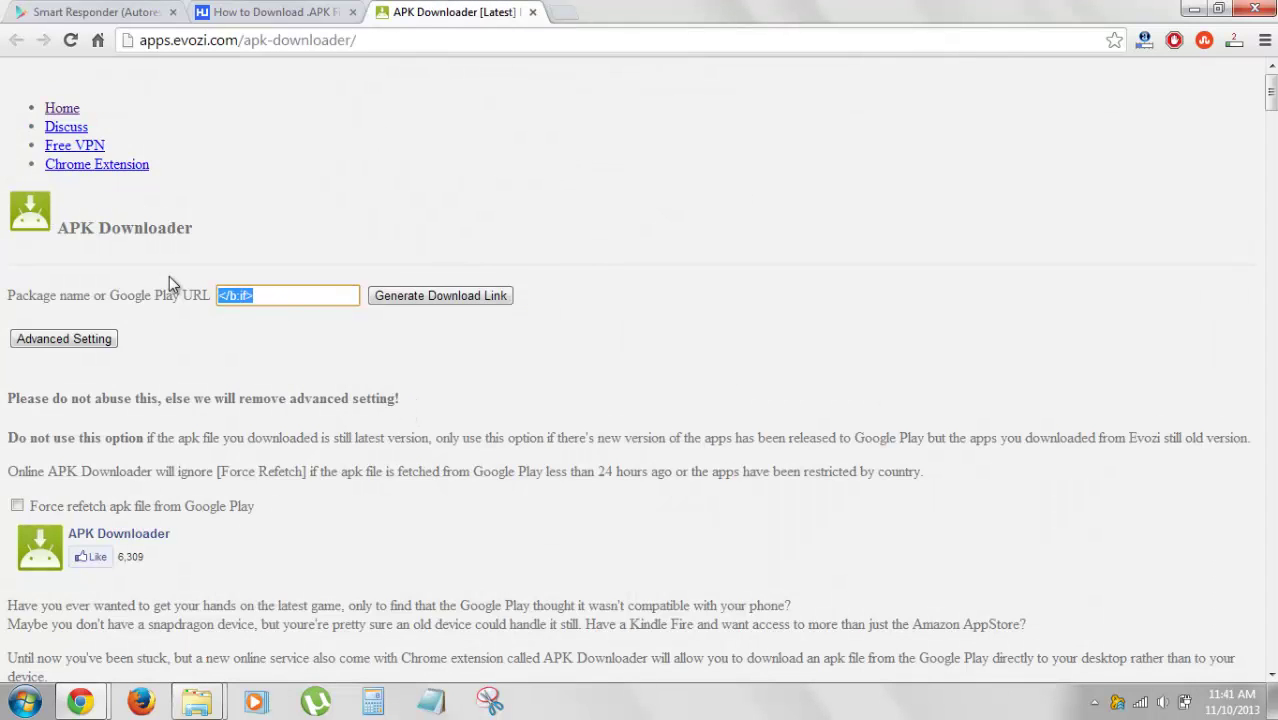
key(BackSpace)
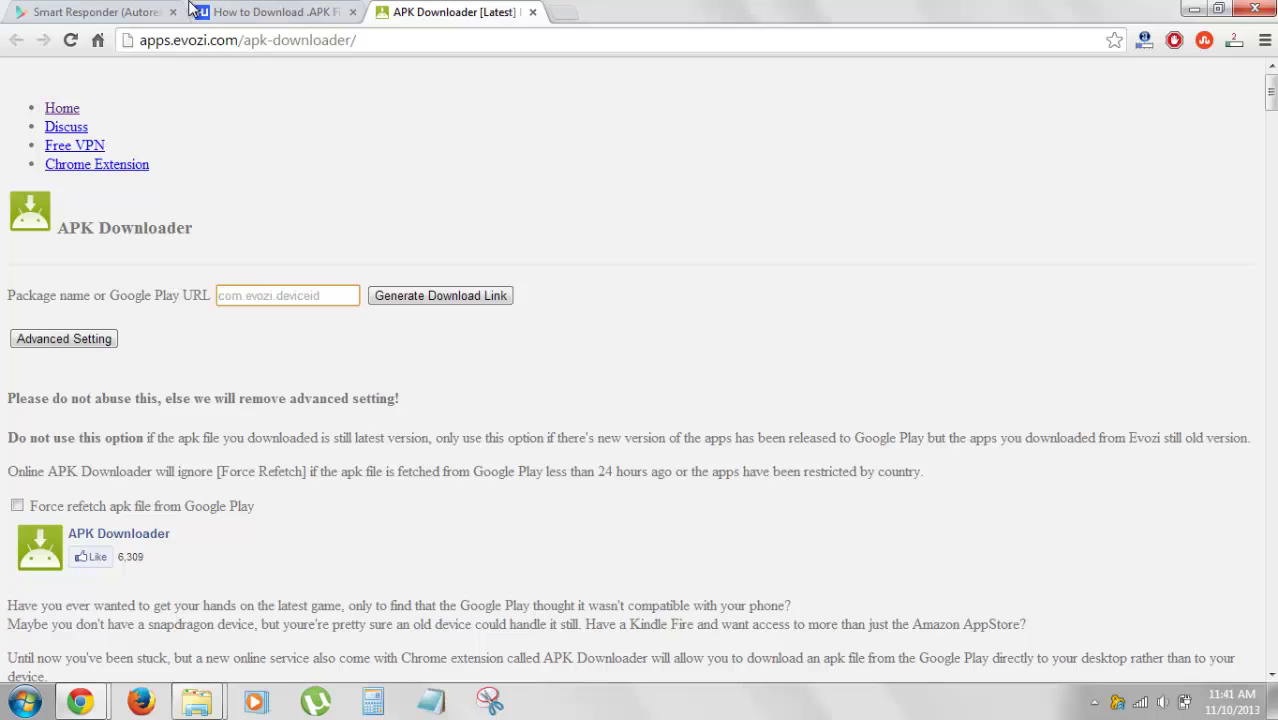
Copy the Play Store address again and paste it into the APK Downloader field with Ctrl+V.
click(185, 12)
right_click(272, 43)
click(322, 80)
click(440, 12)
key(ctrl+v)
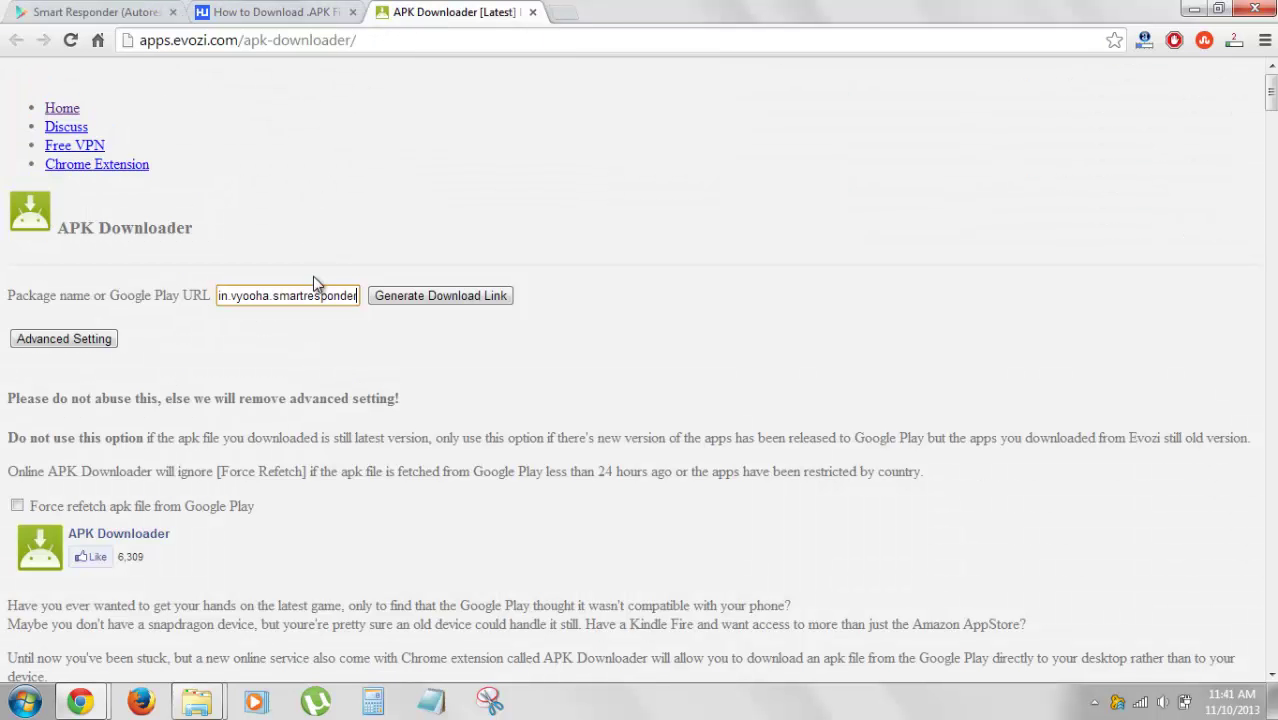
Generate the download link for the pasted Smart Responder Play Store URL.
click(455, 296)
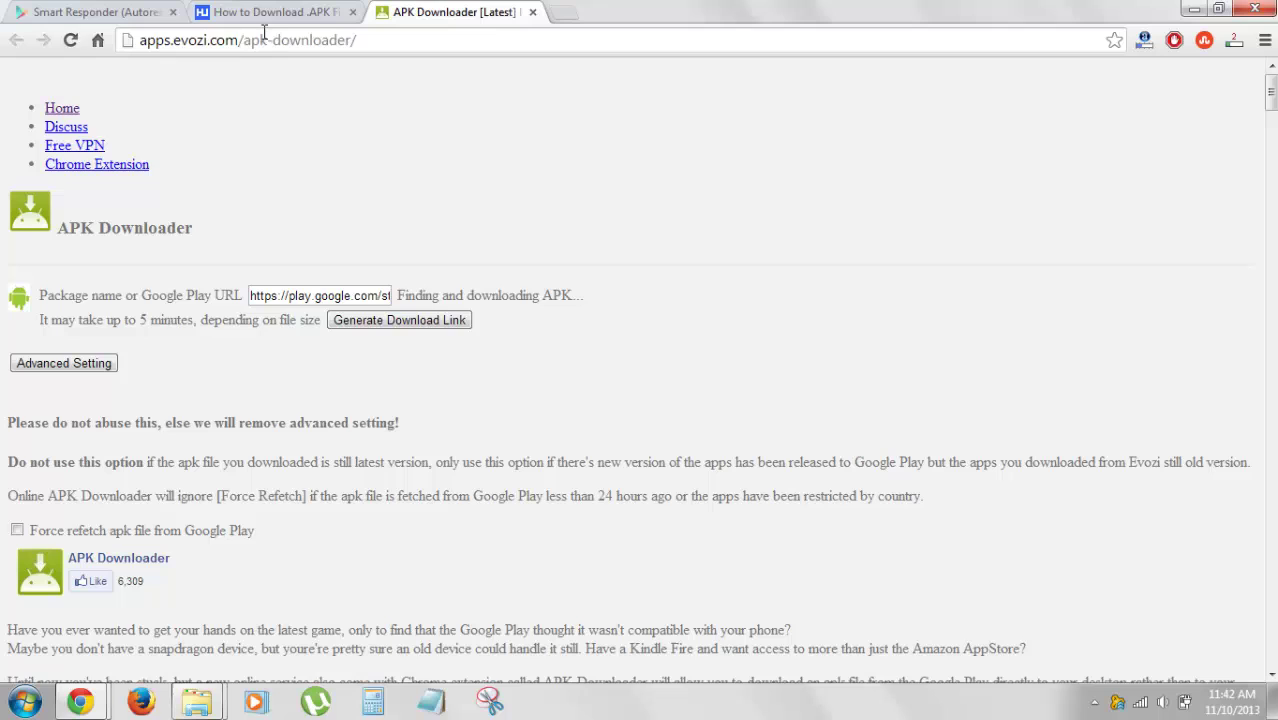
Reload the APK Downloader page and click into the empty package-name field.
click(354, 40)
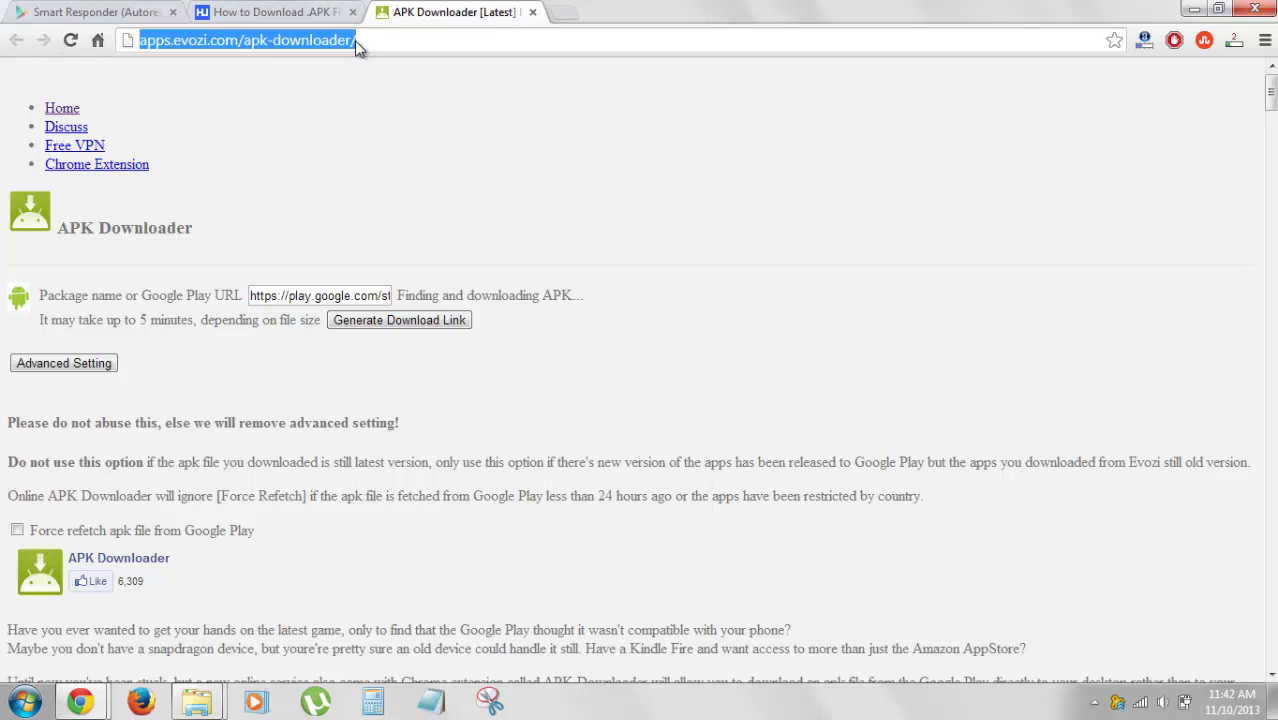
key(Return)
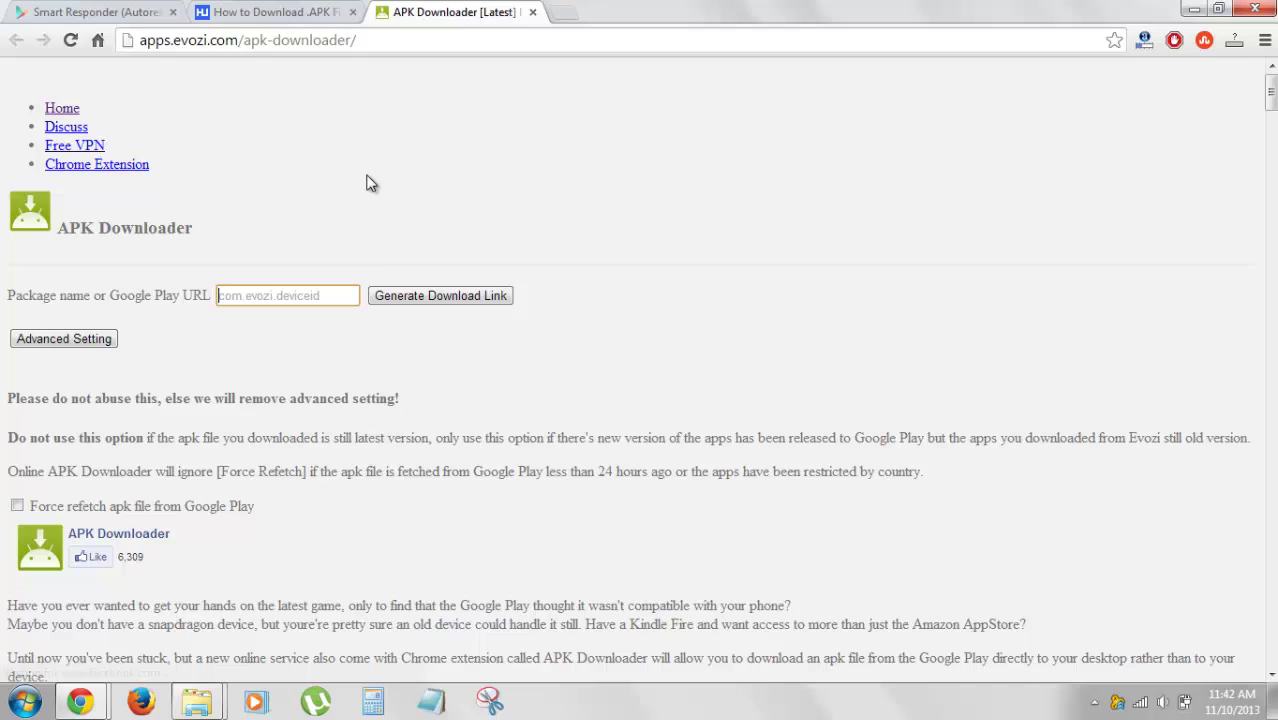
scroll(300, 280, down, 1)
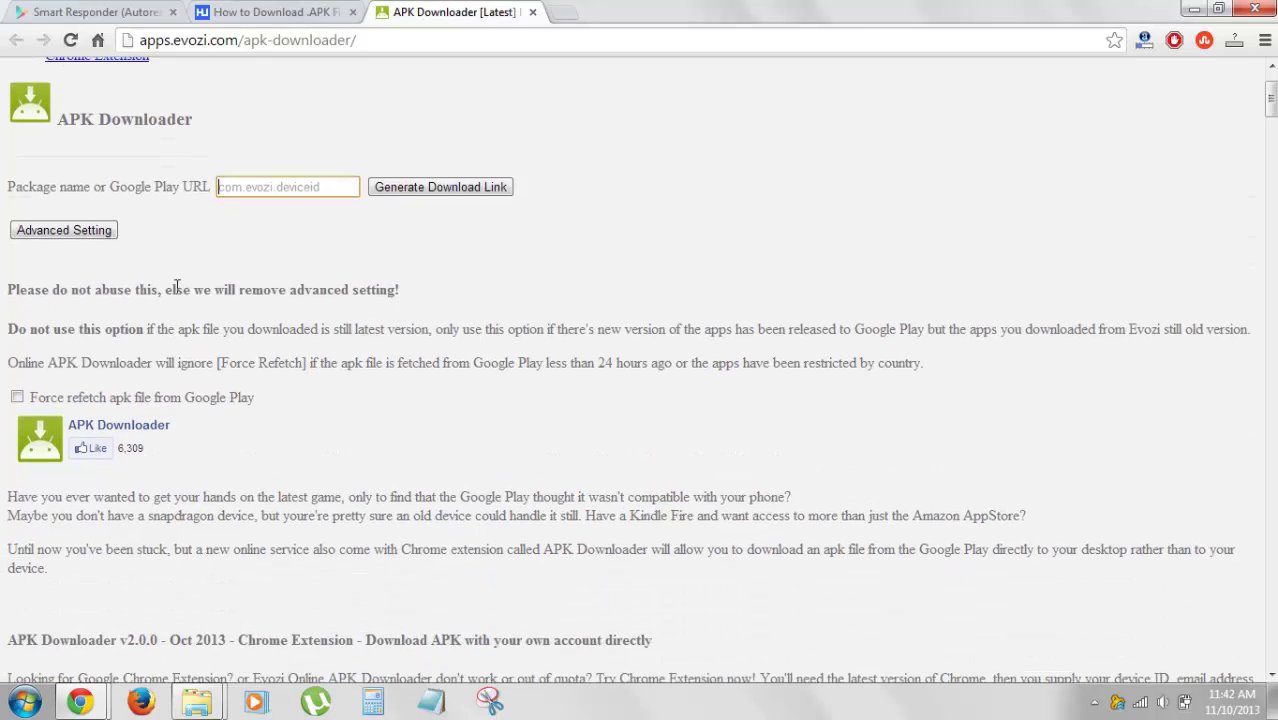
click(100, 226)
scroll(288, 257, down, 3)
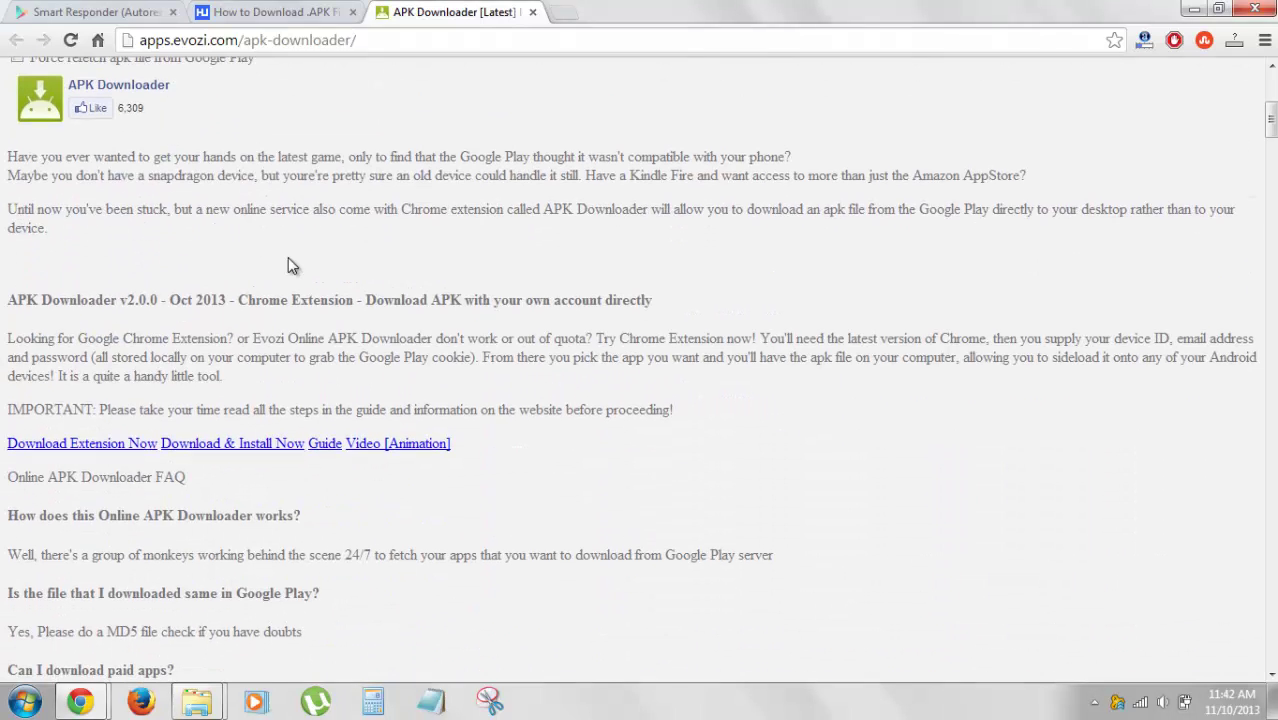
scroll(297, 258, up, 4)
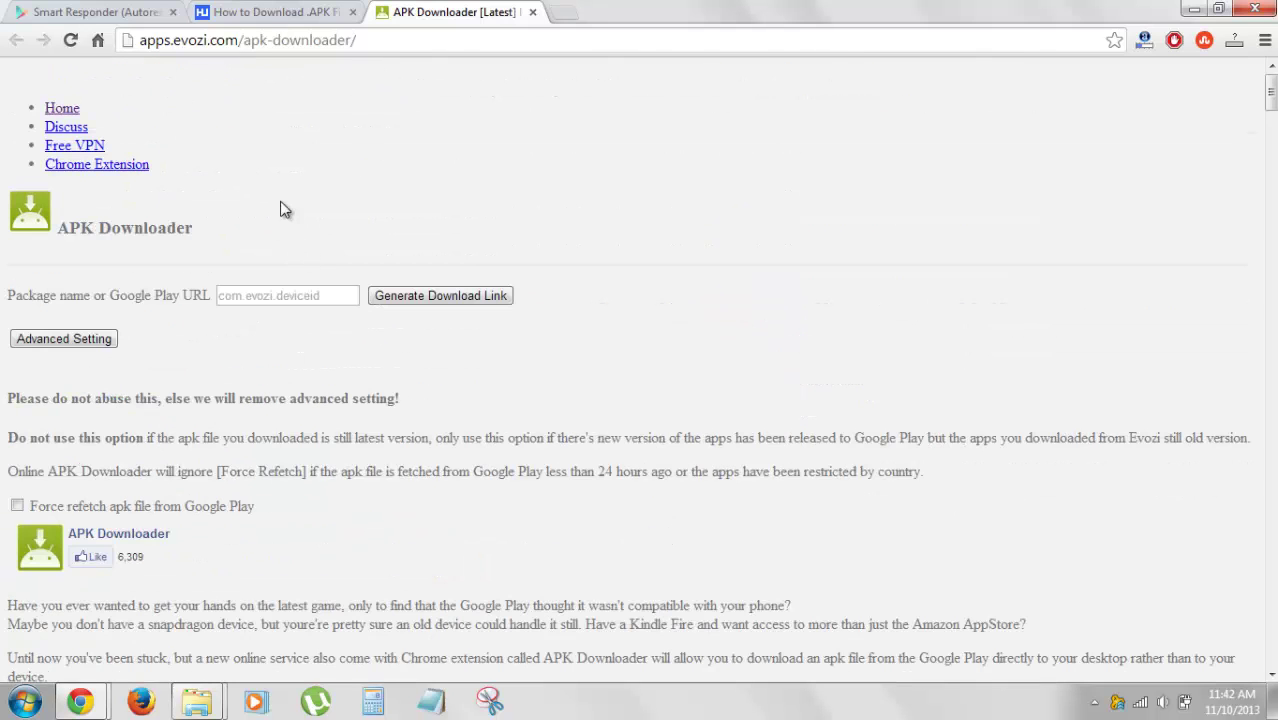
click(315, 296)
Let the Smart Responder .apk download finish, dismiss the download bar, and close the downloading tab.
click(230, 10)
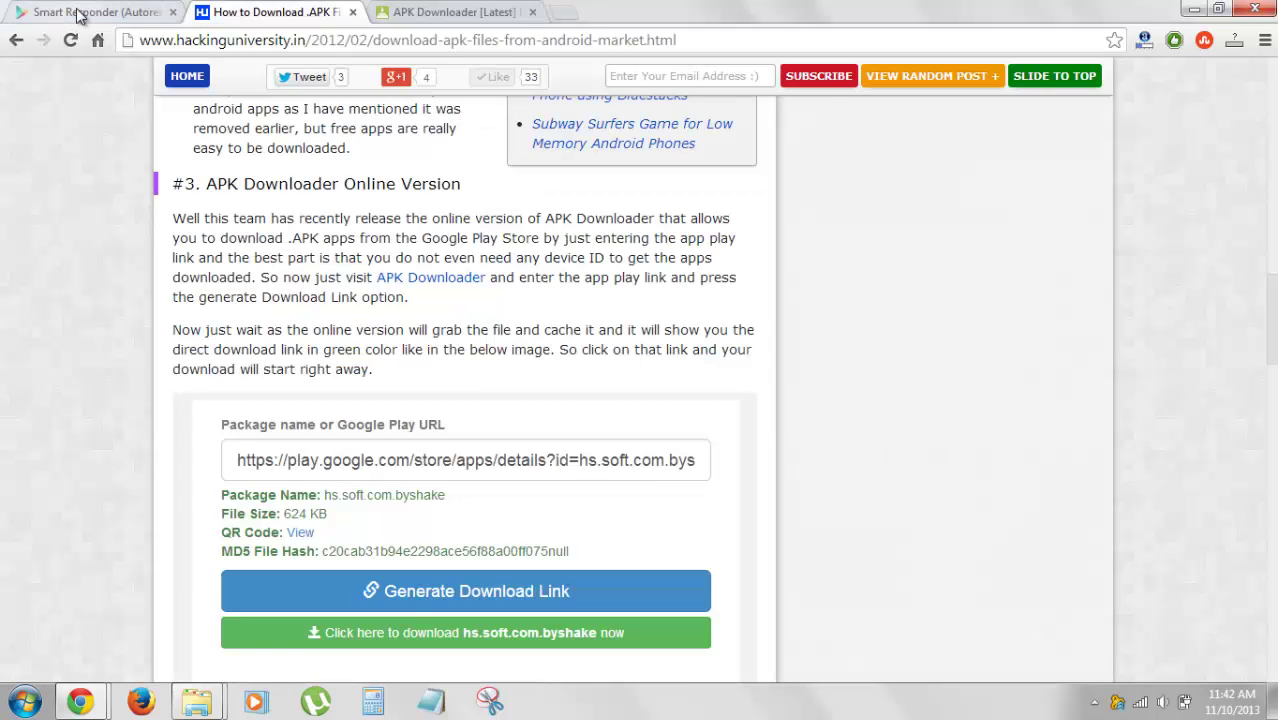
click(79, 12)
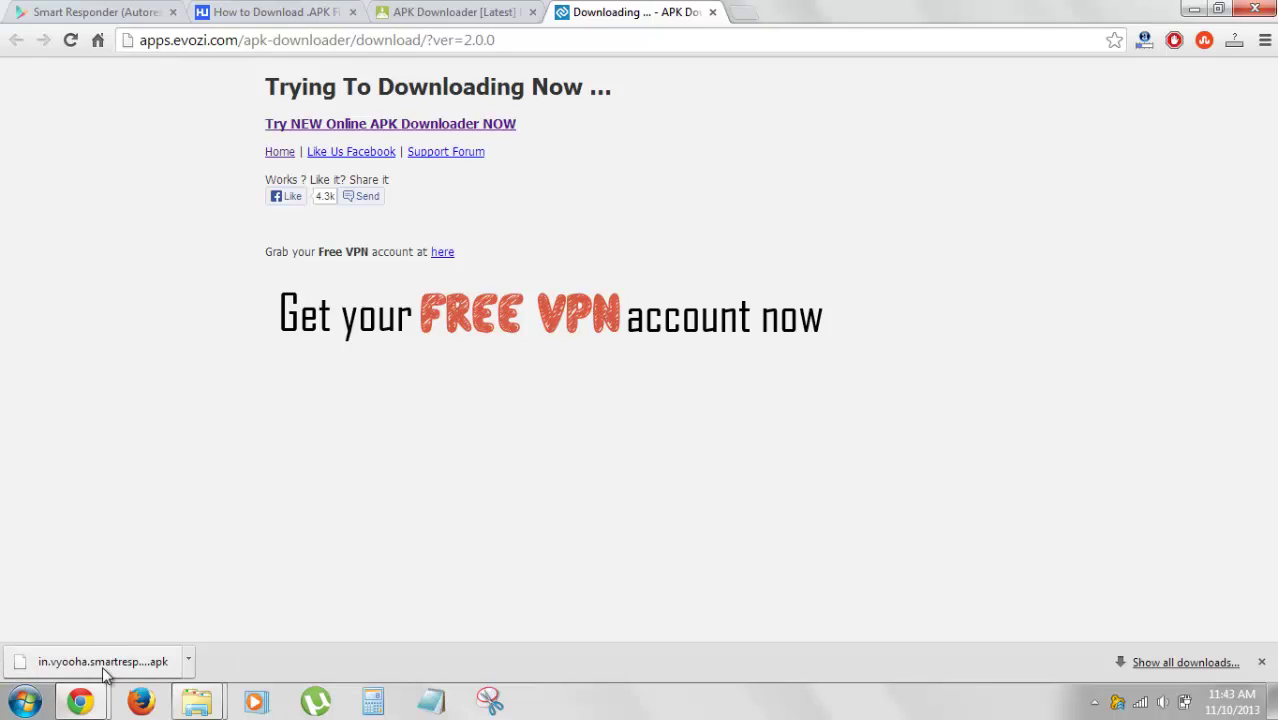
click(1262, 663)
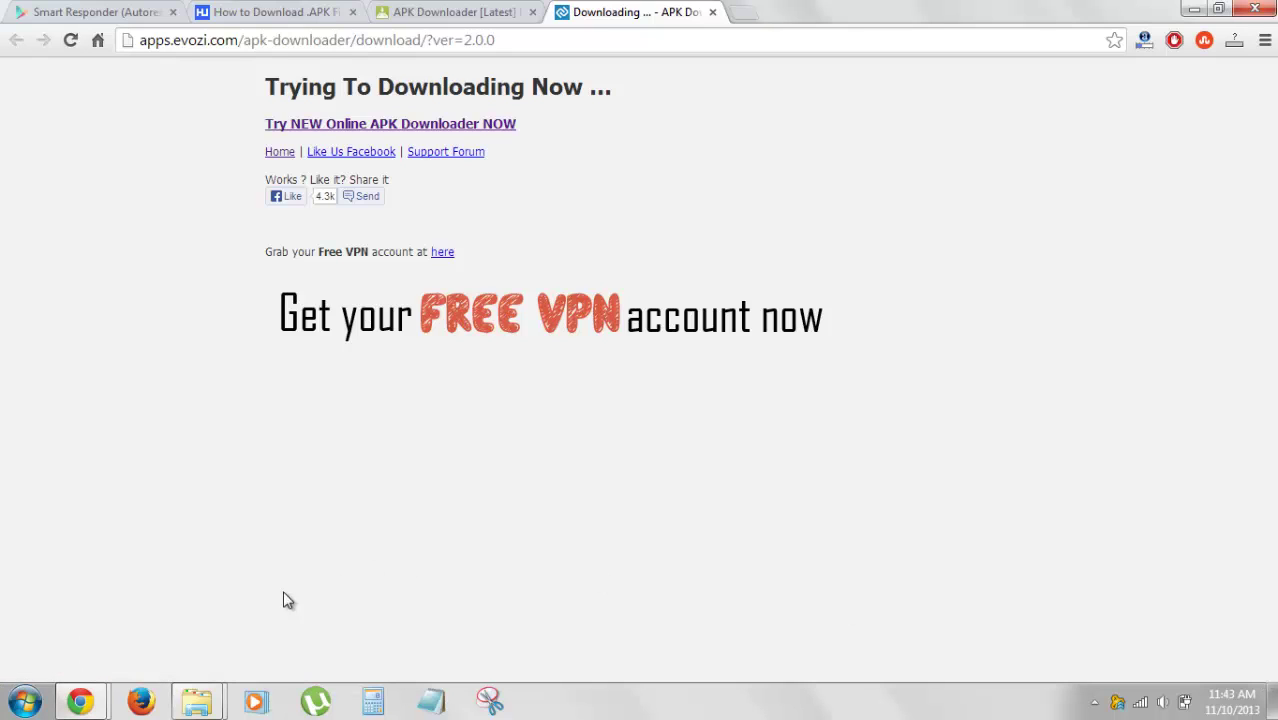
click(500, 12)
click(645, 12)
click(713, 12)
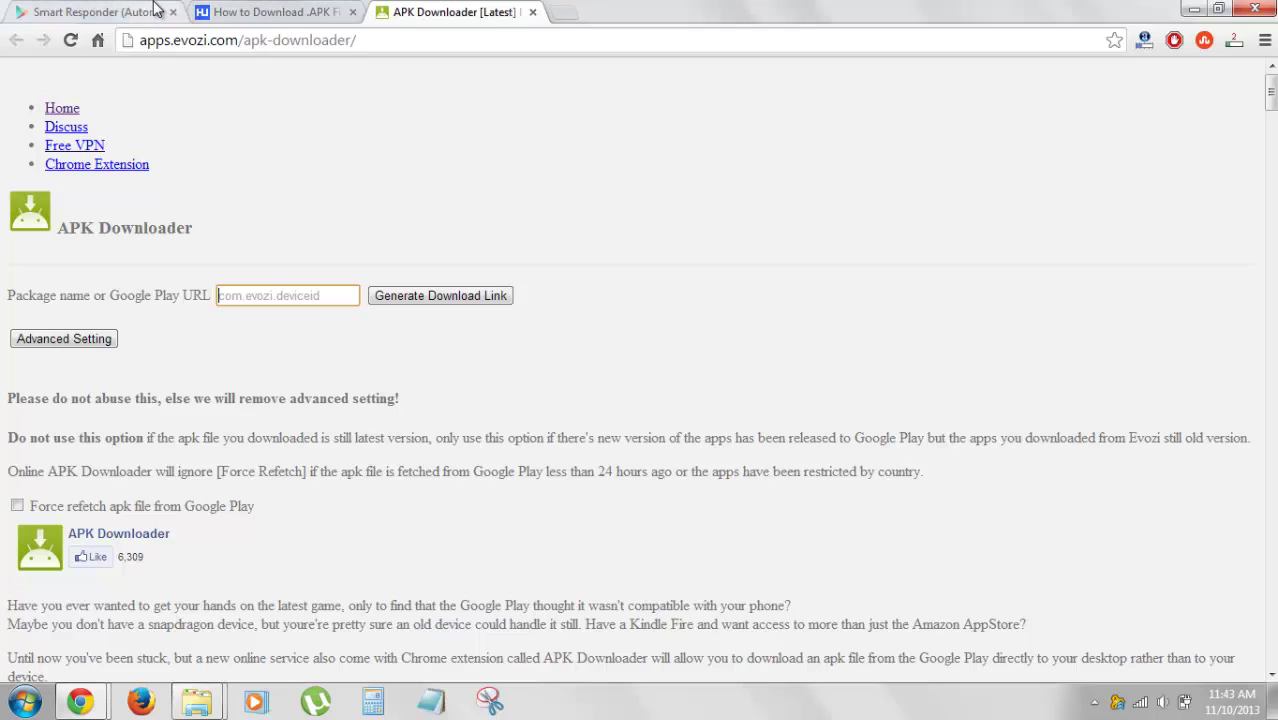
Close the APK Downloader tab, skim the tutorial article, and end on the Smart Responder Play page.
click(532, 12)
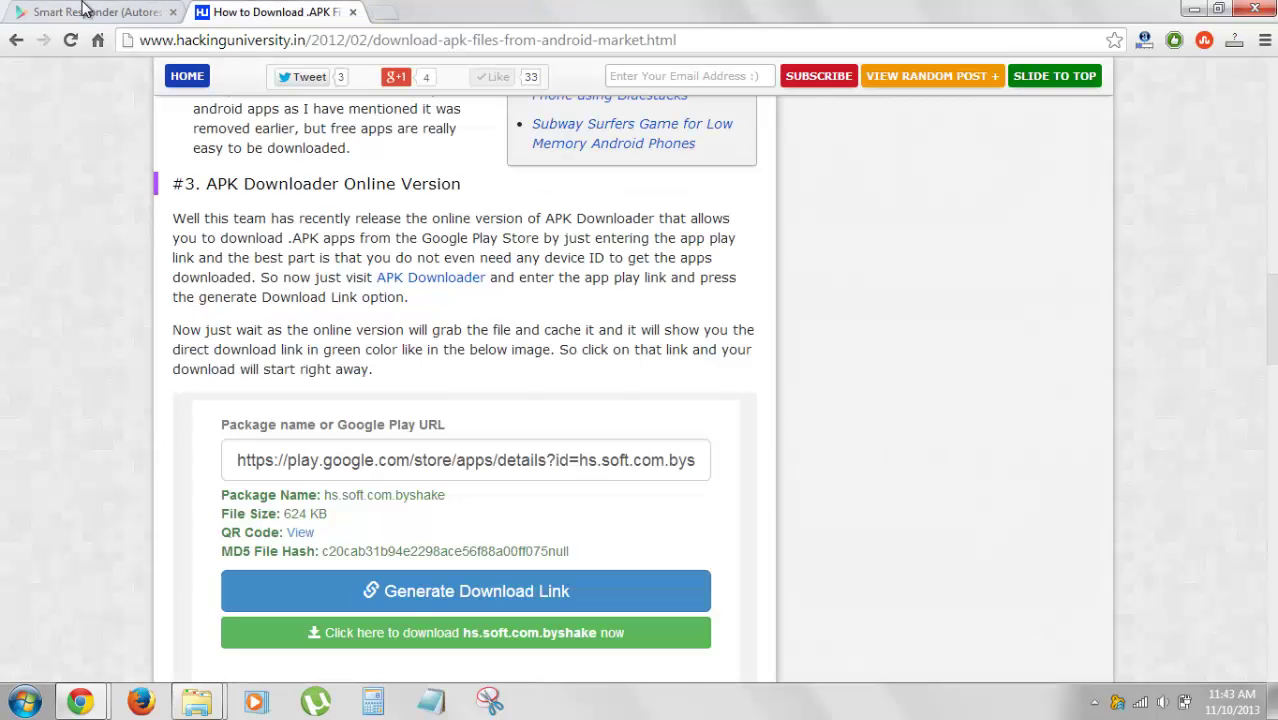
click(85, 11)
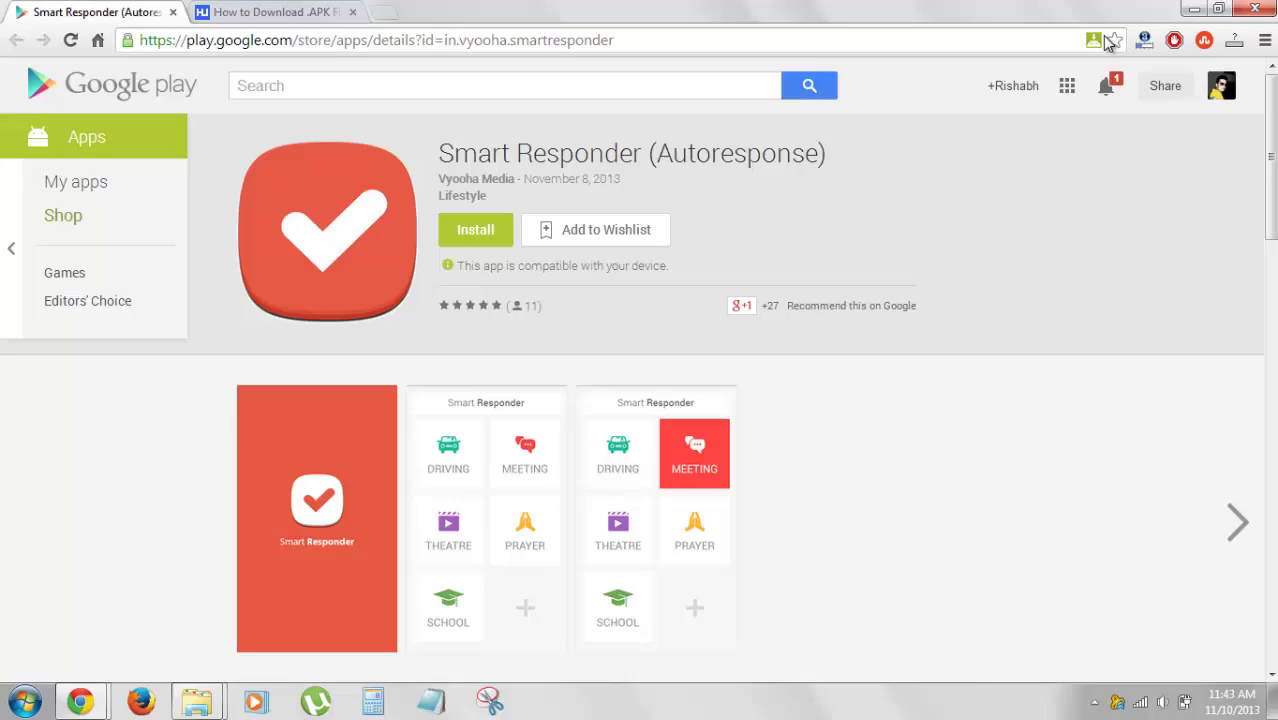
click(270, 12)
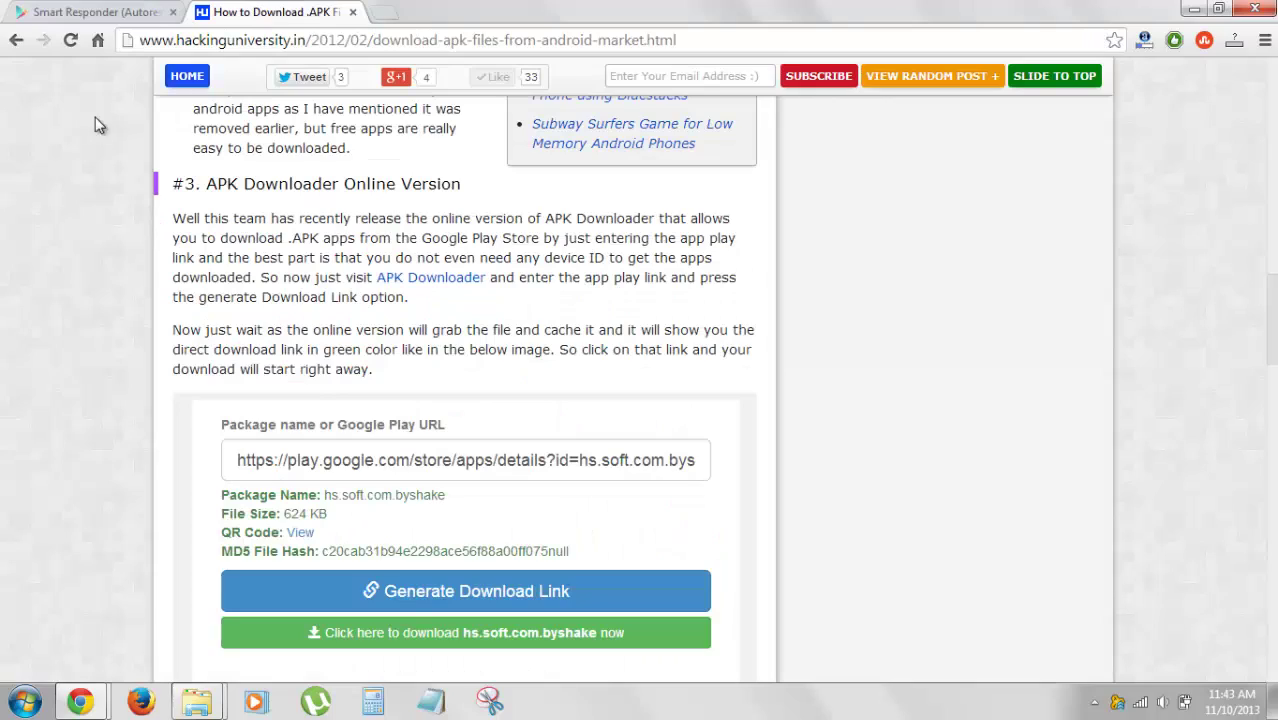
scroll(1269, 340, up, 6)
scroll(1270, 220, down, 10)
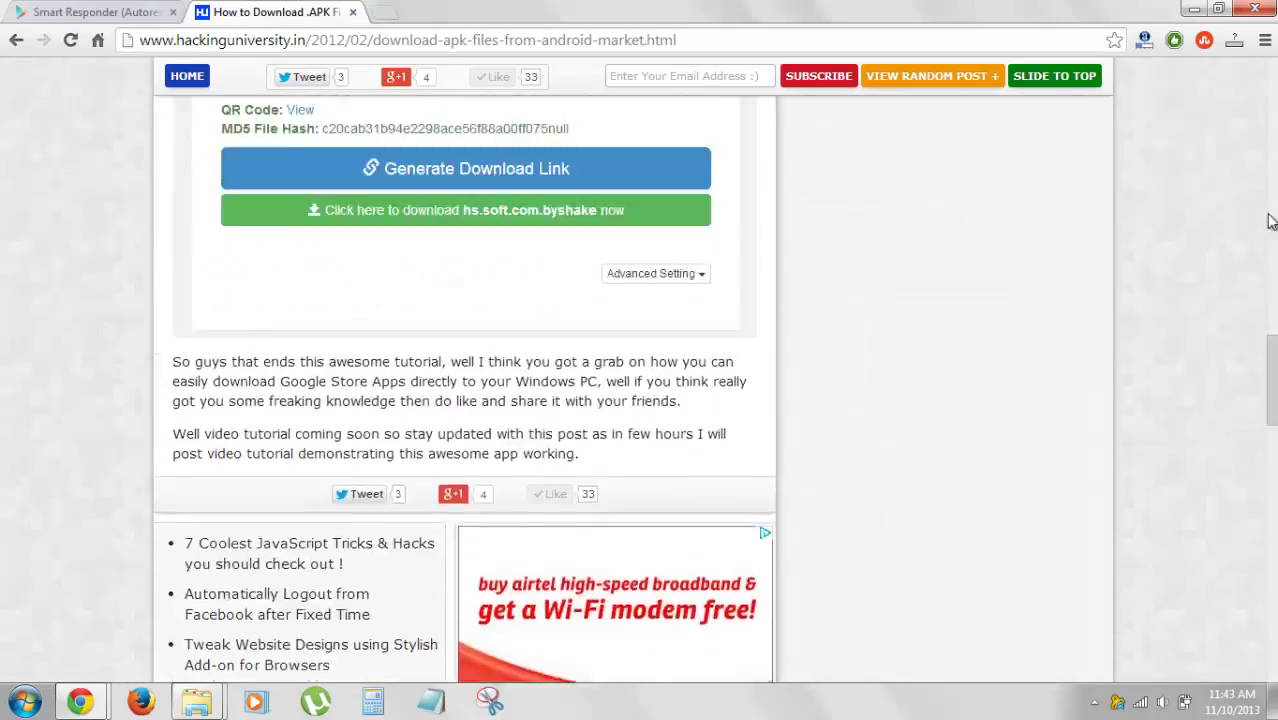
scroll(1270, 220, up, 10)
scroll(1270, 220, down, 5)
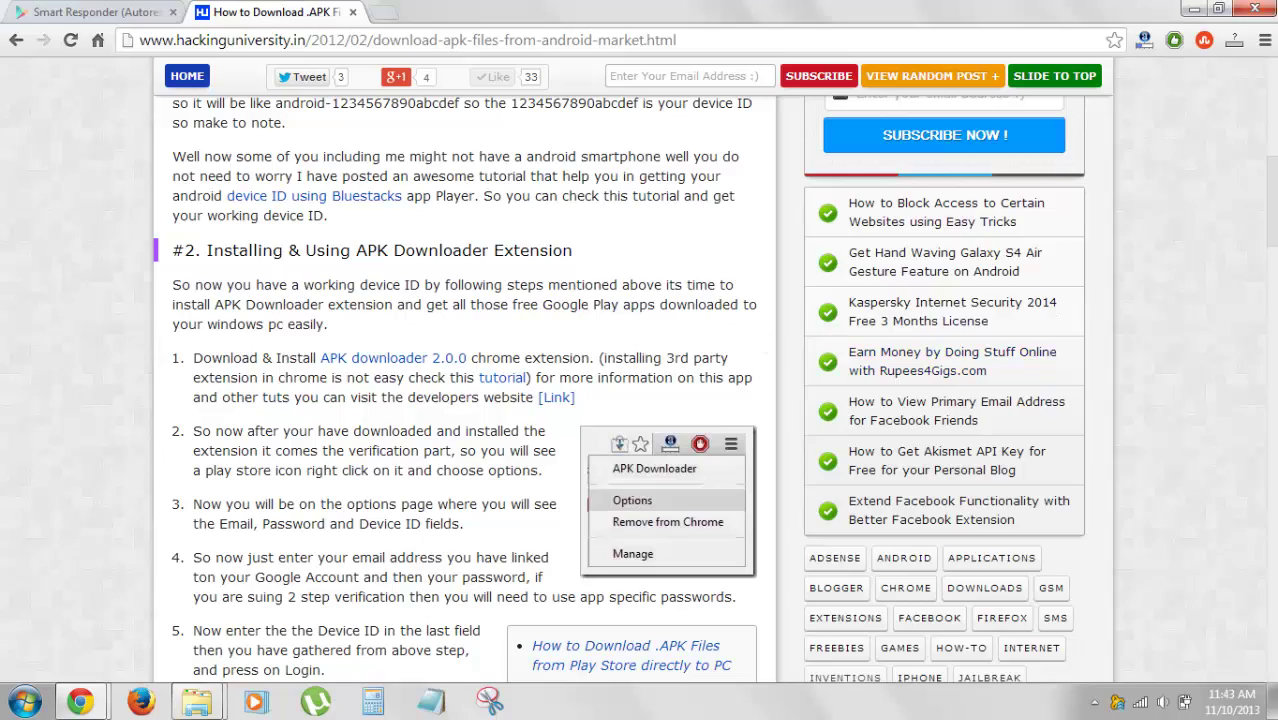
scroll(714, 389, up, 10)
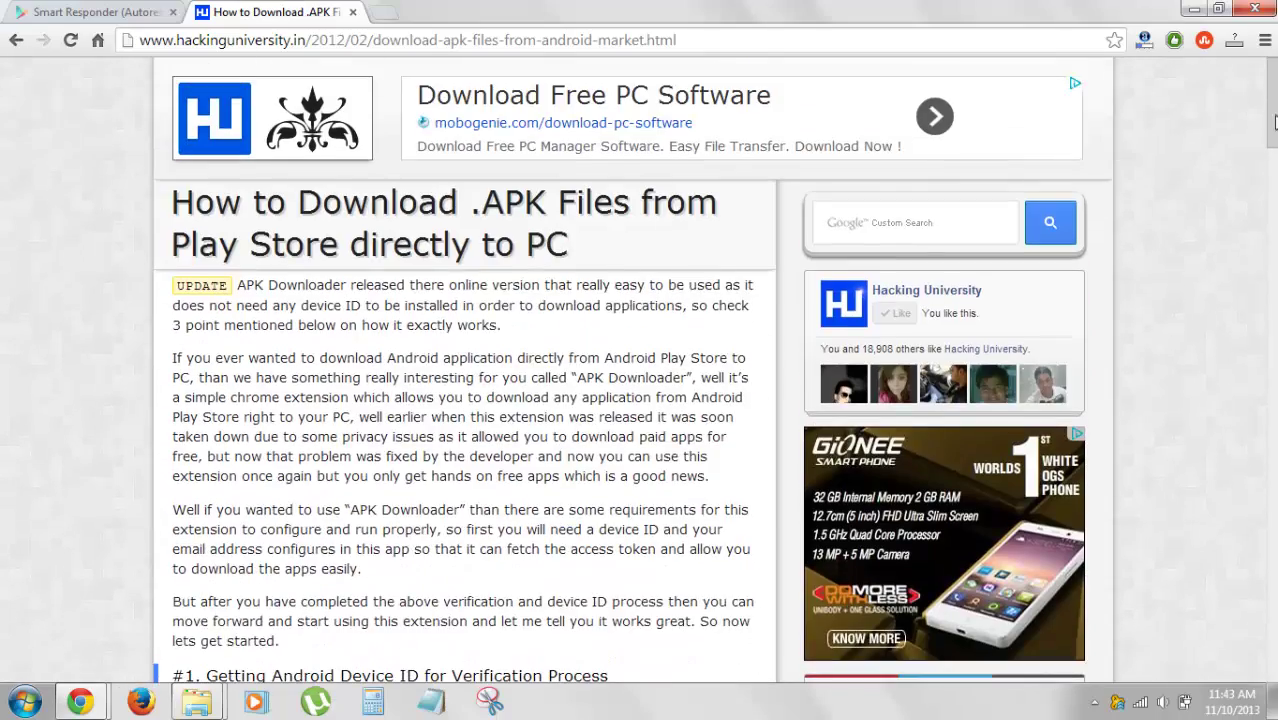
drag(1275, 120, 1257, 189)
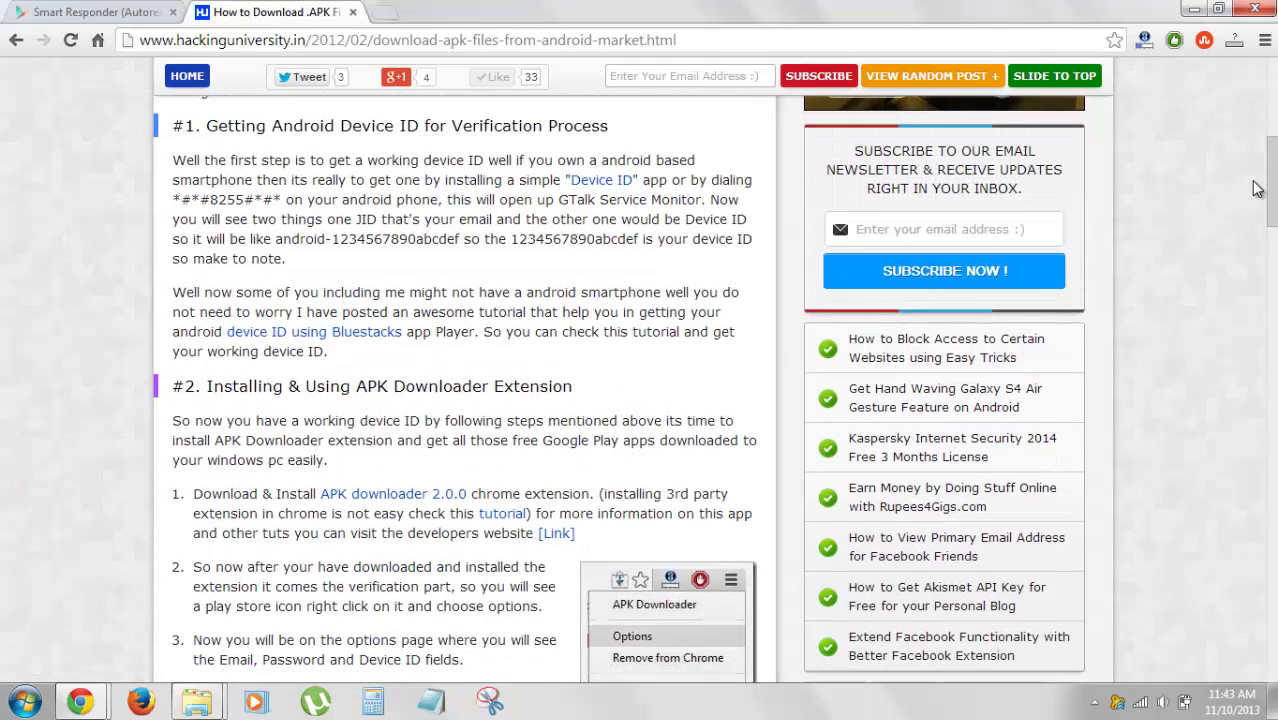
drag(1257, 189, 1215, 312)
click(78, 10)
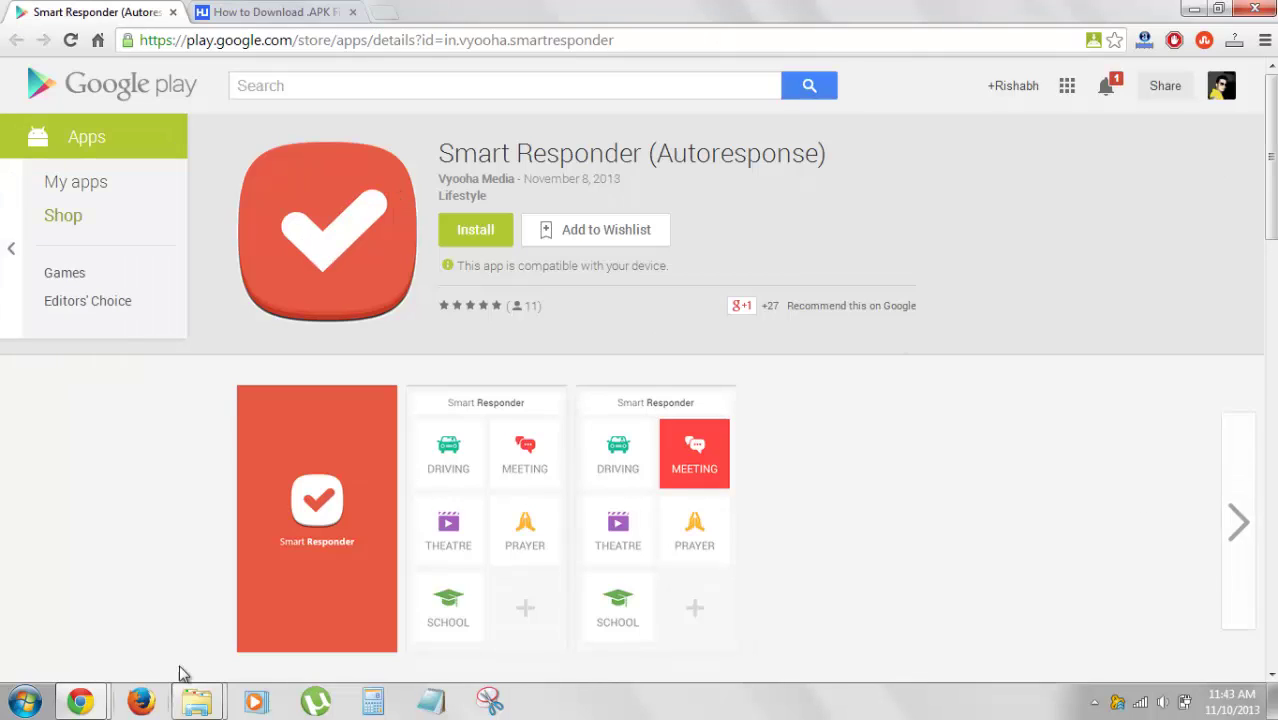
Switch to the APK tutorial and scroll to its #1 device ID and #2 extension sections.
click(228, 13)
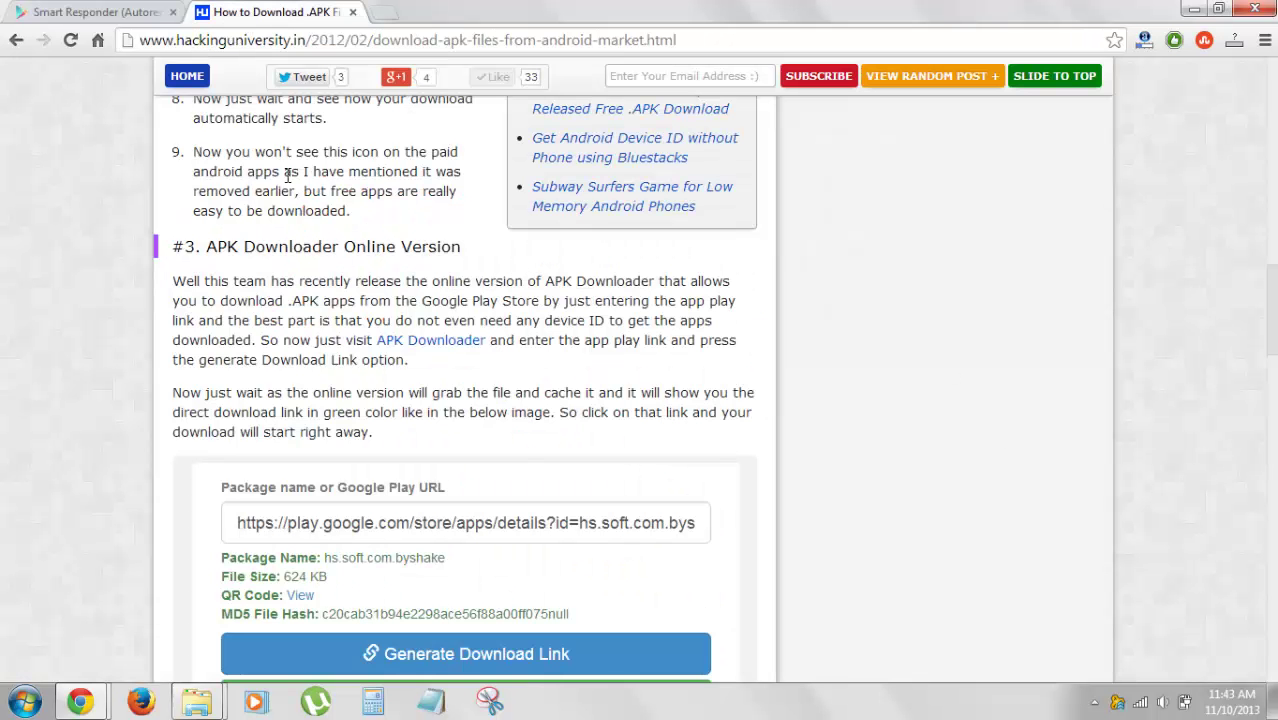
drag(1270, 312, 1243, 252)
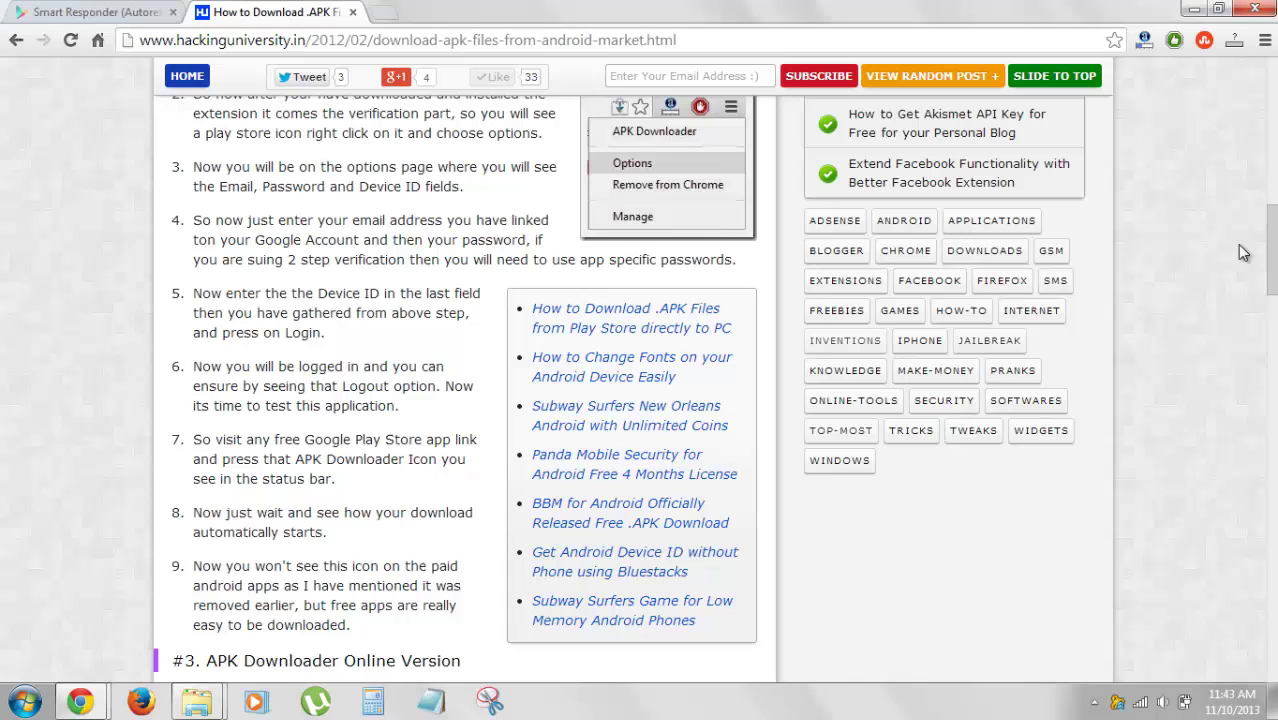
drag(1243, 252, 1243, 172)
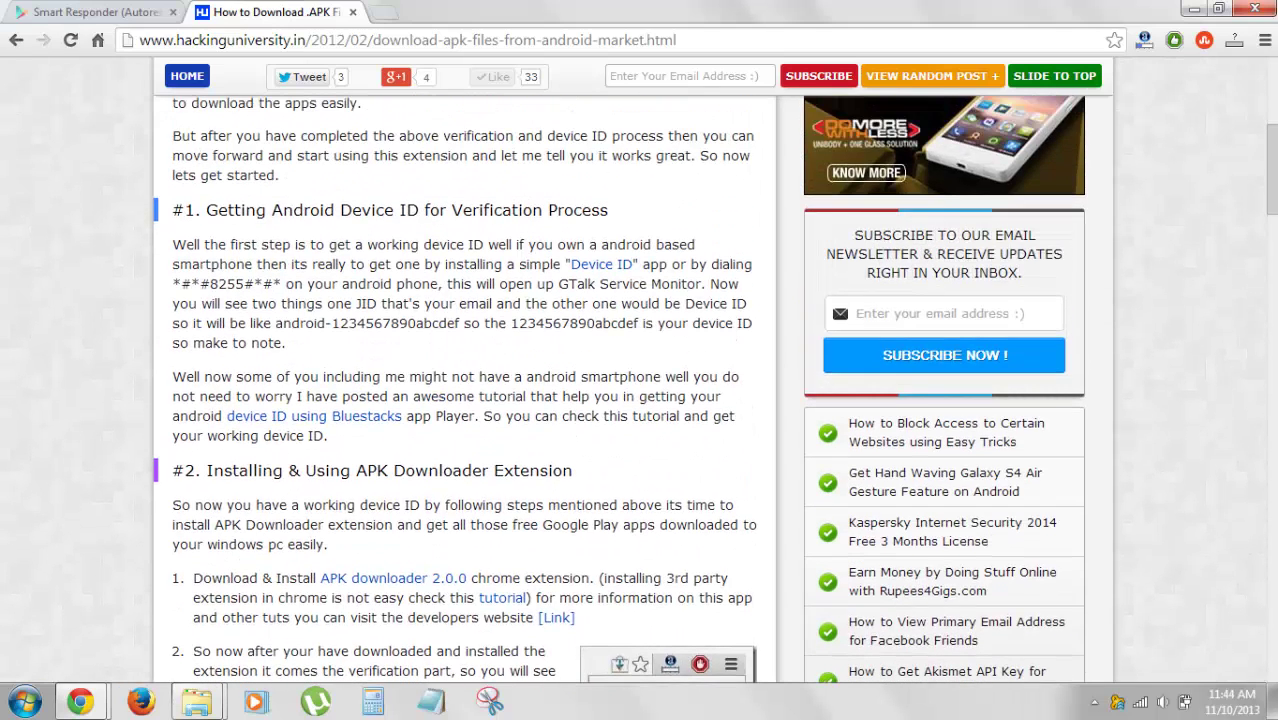